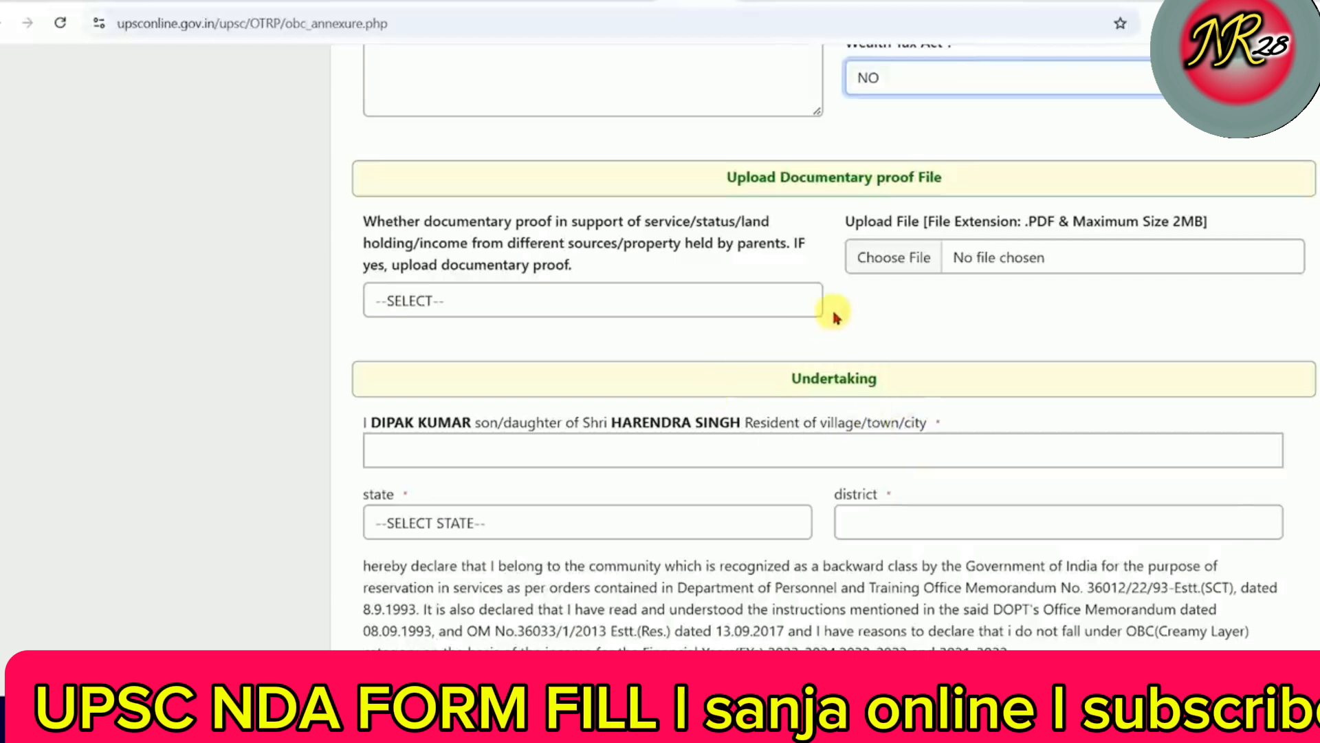
Answer NO to whether documentary proof supports the parents' service, status, land holding, income and property
{"action": "left_click", "coordinate": [525, 229]}
{"action": "left_click_drag", "start_coordinate": [526, 229], "coordinate": [720, 222]}
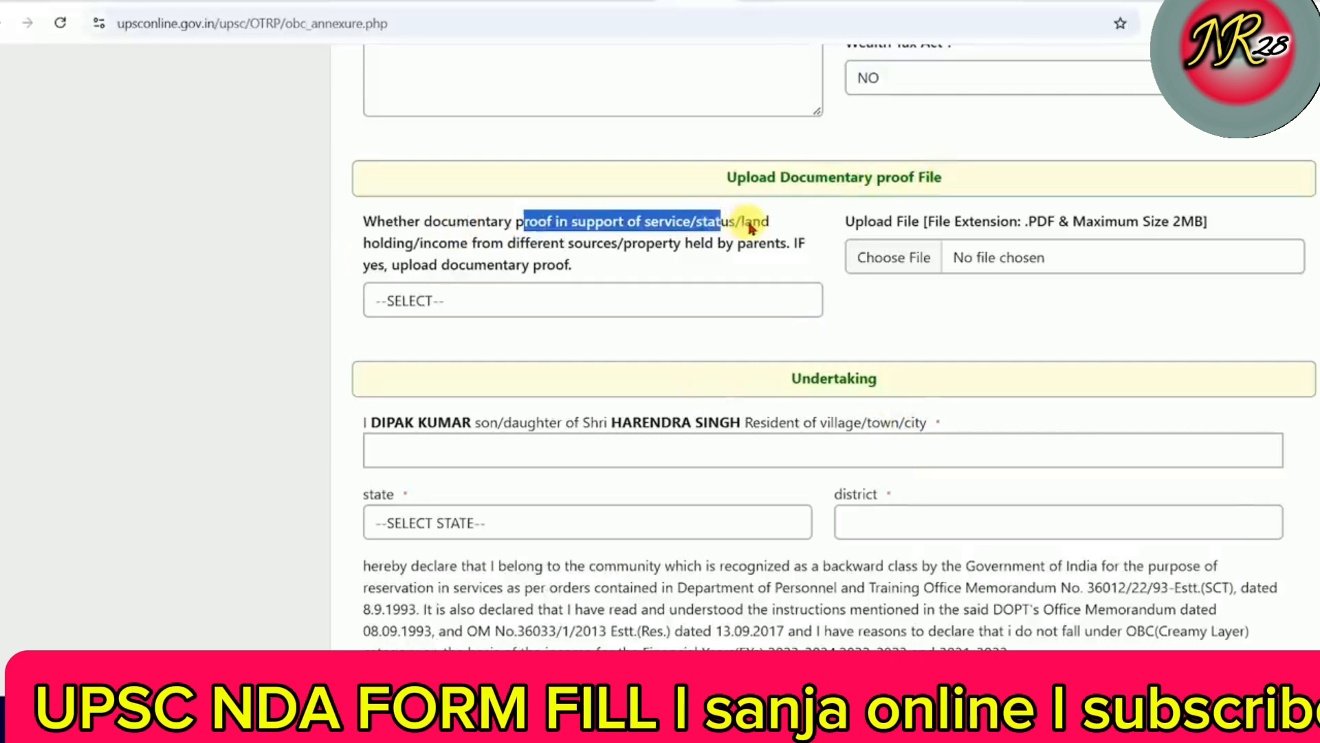
{"action": "left_click", "coordinate": [492, 299]}
{"action": "left_click", "coordinate": [433, 382]}
In the undertaking, set the state to Bihar and the district to Gopalganj
{"action": "scroll", "coordinate": [834, 325], "scroll_direction": "down", "scroll_amount": 3}
{"action": "left_click", "coordinate": [491, 316]}
{"action": "key", "text": "b"}
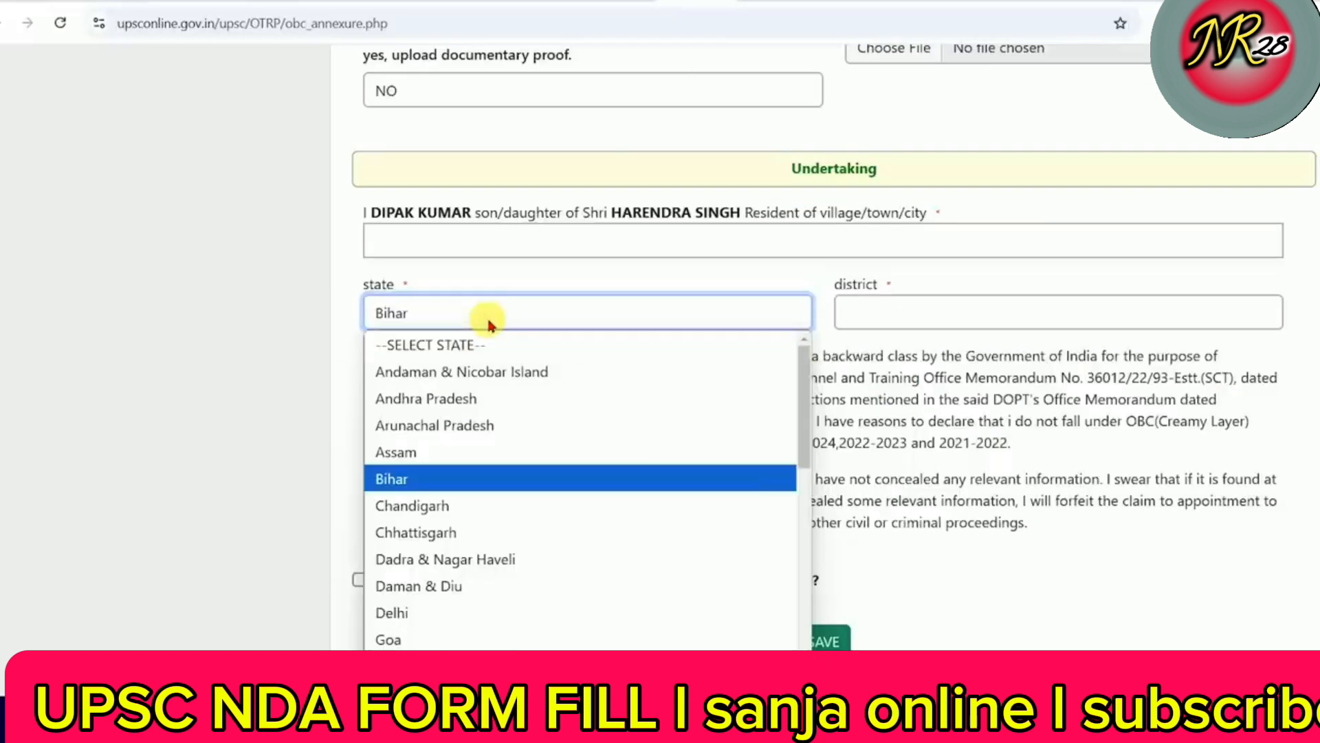
{"action": "left_click", "coordinate": [490, 323]}
{"action": "left_click", "coordinate": [921, 318]}
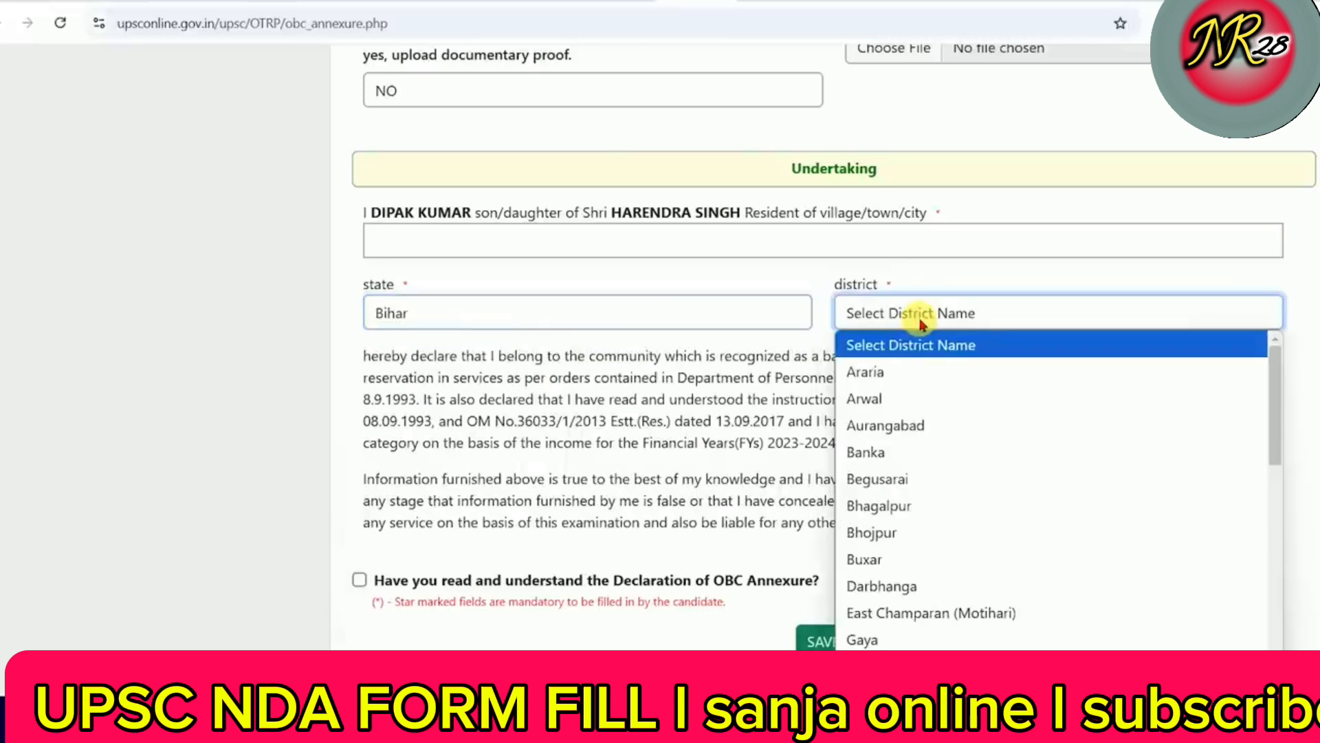
{"action": "key", "text": "g"}
{"action": "key", "text": "o"}
{"action": "left_click", "coordinate": [921, 317]}
Accept the Declaration of OBC Annexure and save the annexure
{"action": "left_click", "coordinate": [359, 579]}
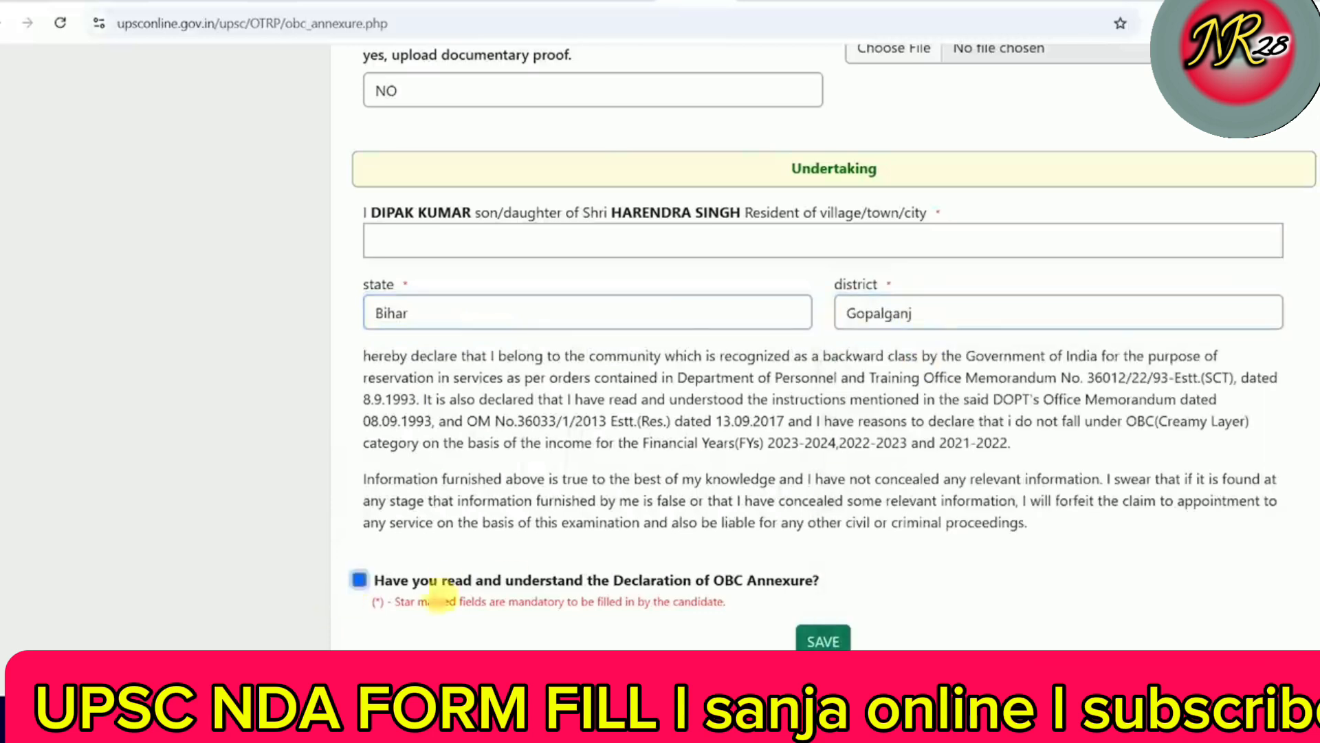
{"action": "left_click", "coordinate": [822, 641]}
{"action": "left_click", "coordinate": [827, 136]}
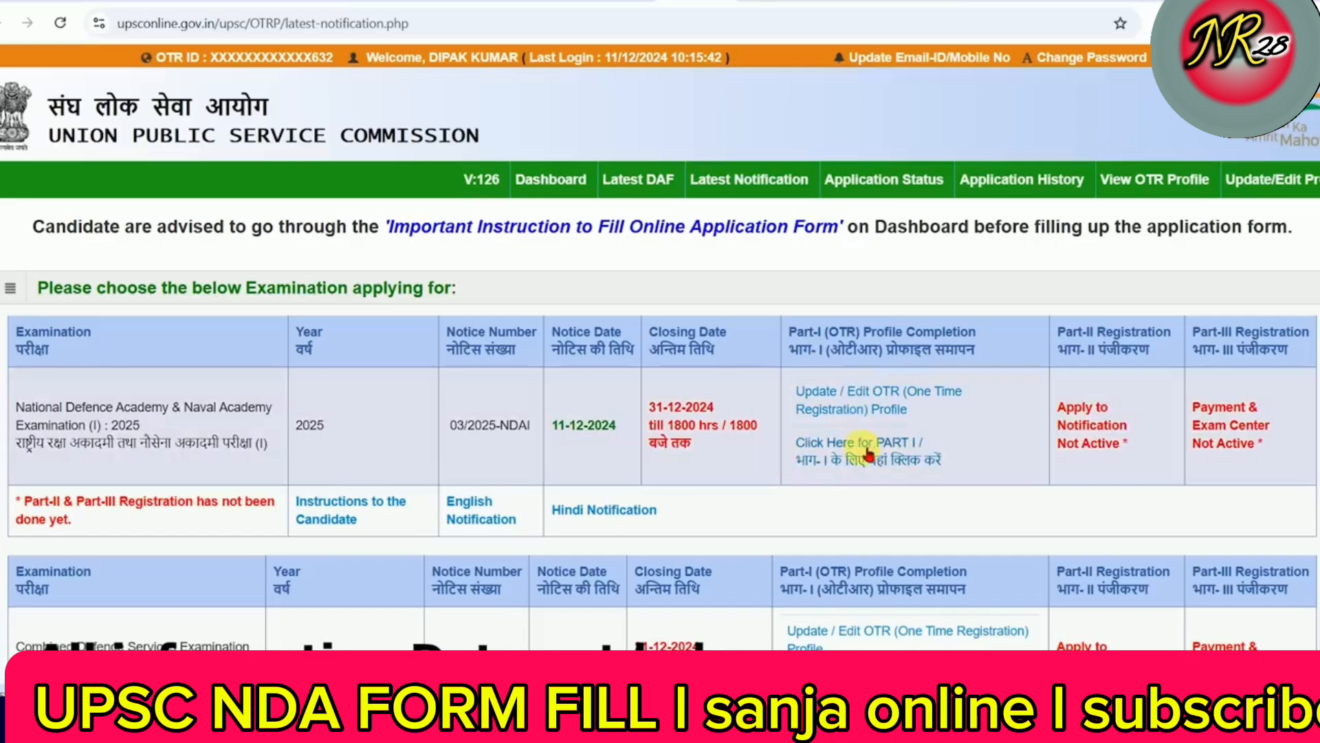
Open Part-I registration for the National Defence Academy & Naval Academy Examination (I) 2025 and confirm having read its instructions
{"action": "left_click", "coordinate": [859, 447]}
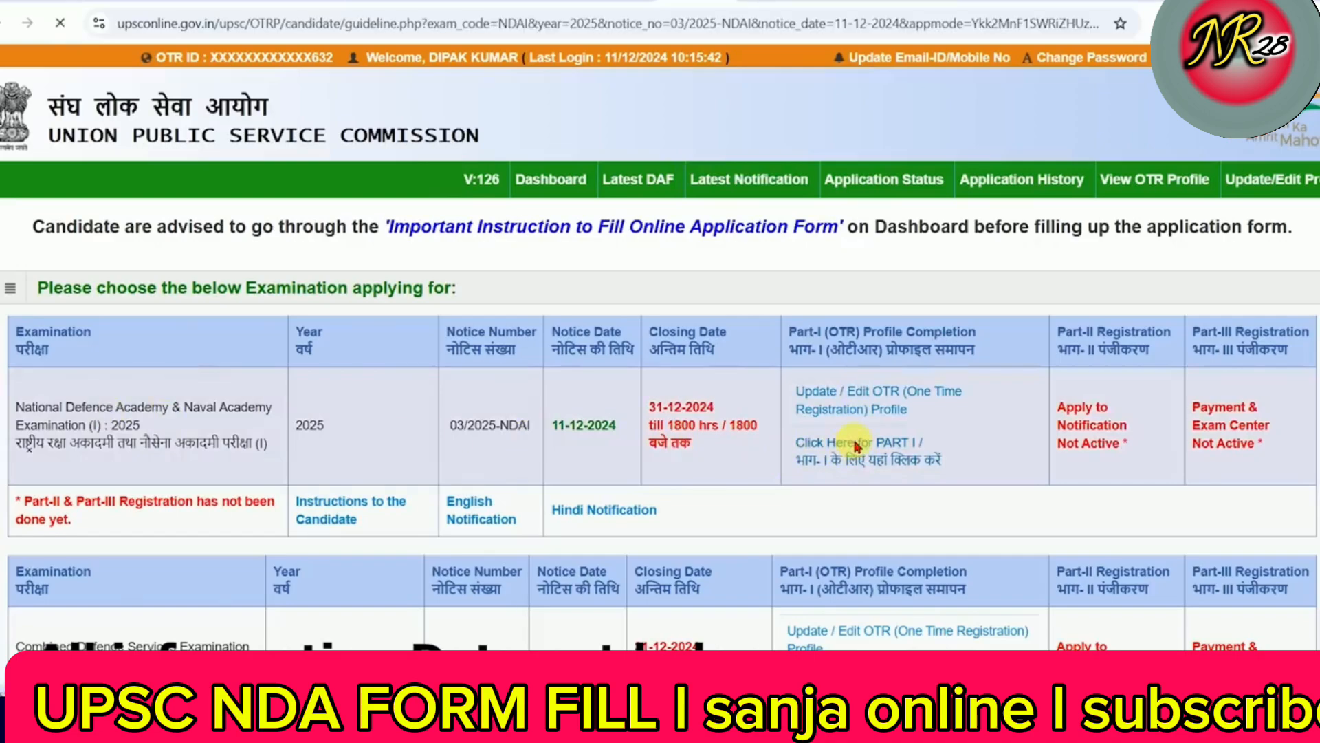
{"action": "scroll", "coordinate": [860, 447], "scroll_direction": "down", "scroll_amount": 10}
{"action": "scroll", "coordinate": [532, 580], "scroll_direction": "down", "scroll_amount": 9}
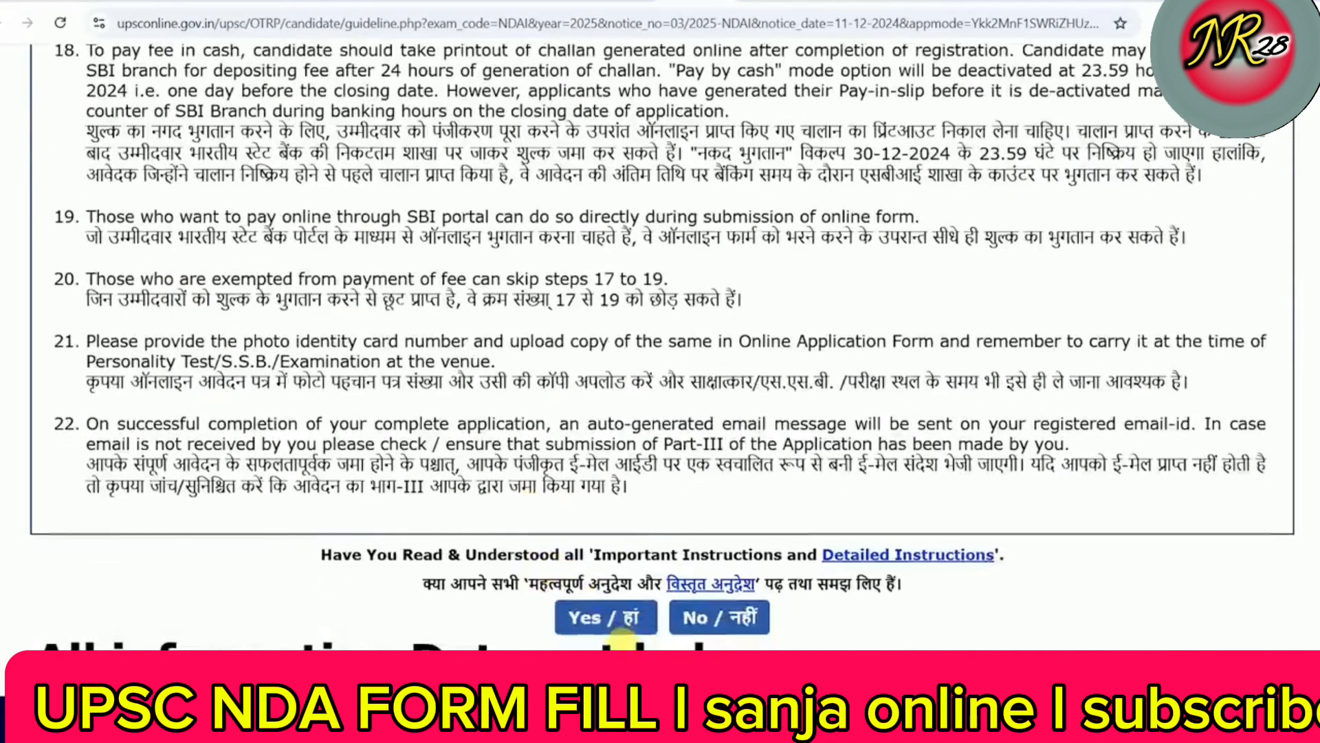
{"action": "left_click", "coordinate": [619, 623]}
{"action": "left_click", "coordinate": [837, 172]}
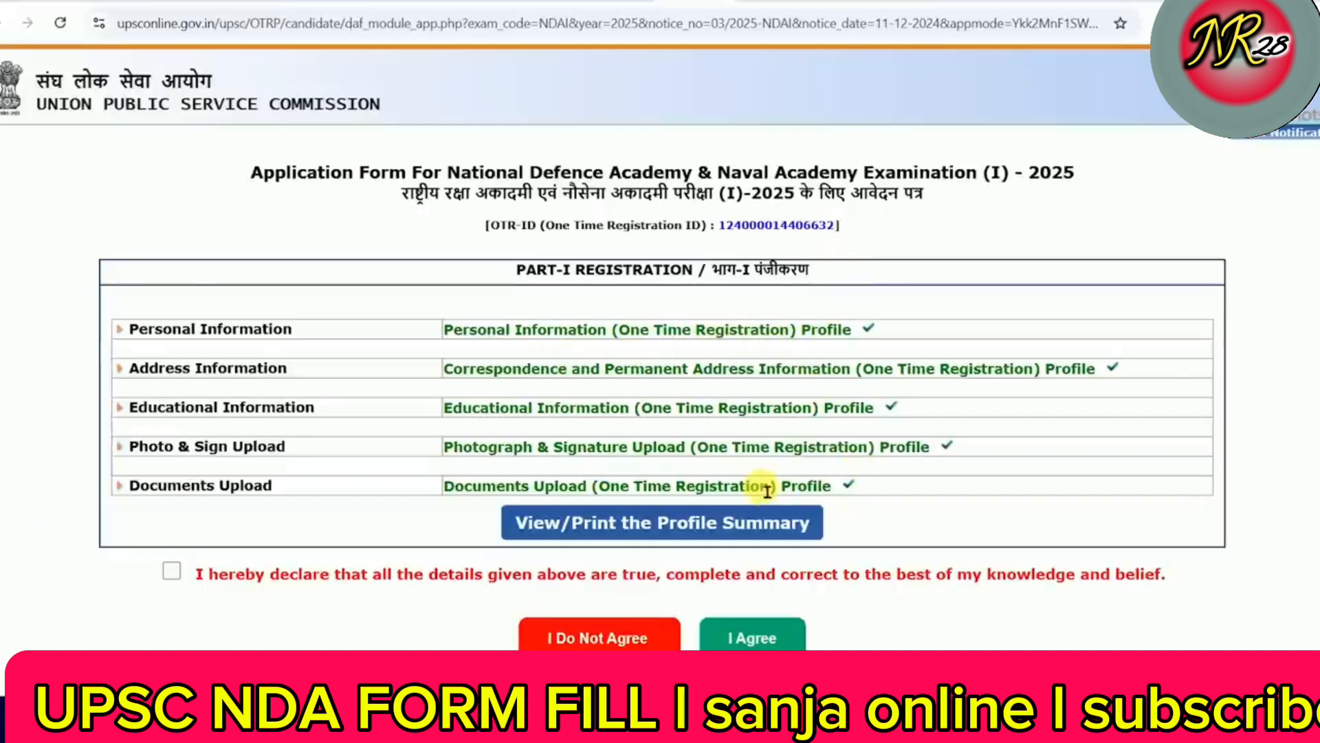
Declare the Part-I details true, complete and correct, and agree to the declaration
{"action": "scroll", "coordinate": [688, 509], "scroll_direction": "down", "scroll_amount": 1}
{"action": "left_click", "coordinate": [171, 562]}
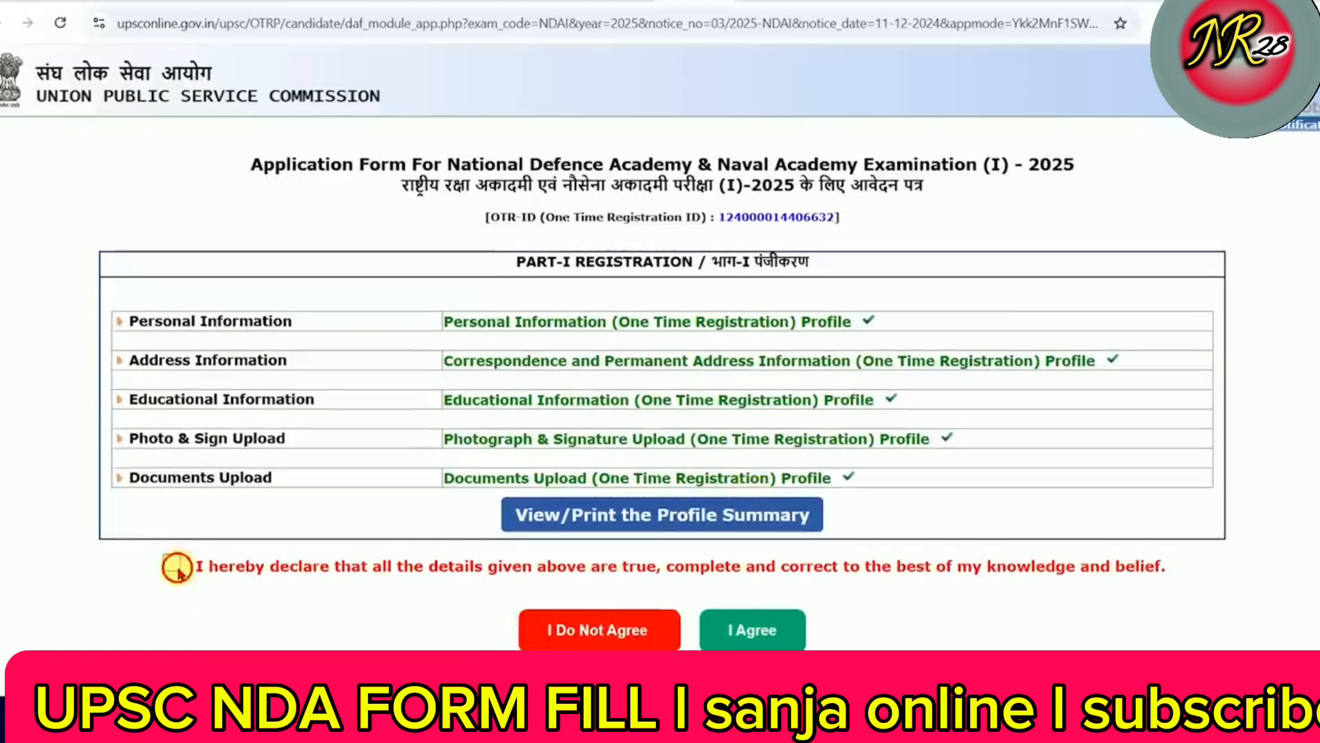
{"action": "left_click", "coordinate": [754, 629]}
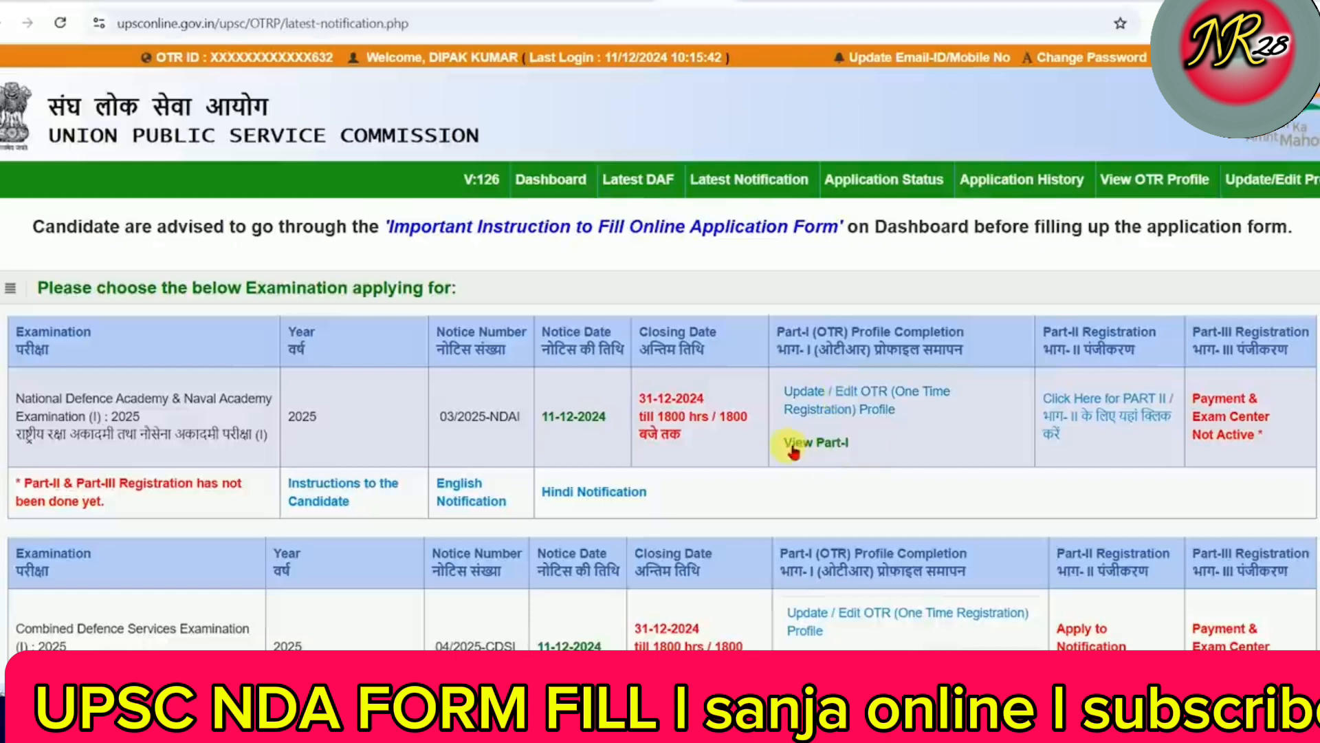
Open Part-II registration for the National Defence Academy exam and try to continue past the profile form
{"action": "left_click", "coordinate": [1093, 418]}
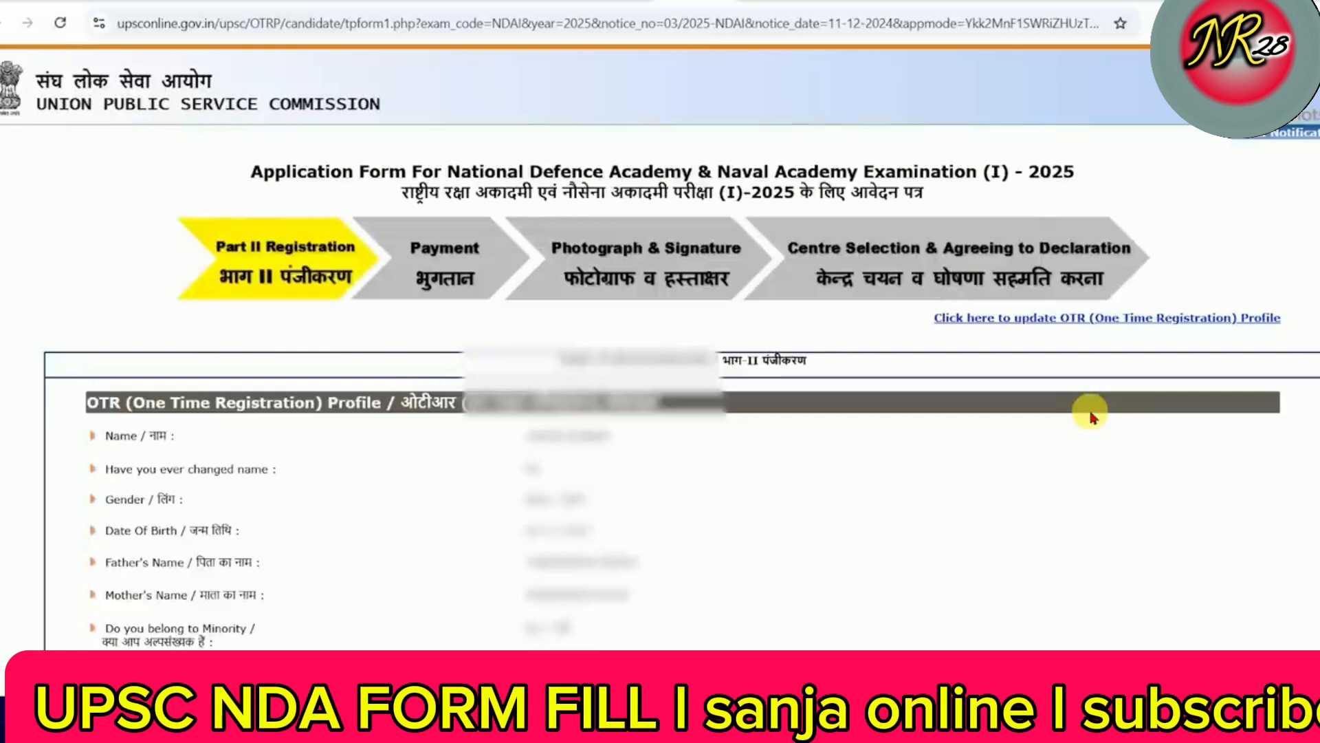
{"action": "scroll", "coordinate": [660, 344], "scroll_direction": "down", "scroll_amount": 12}
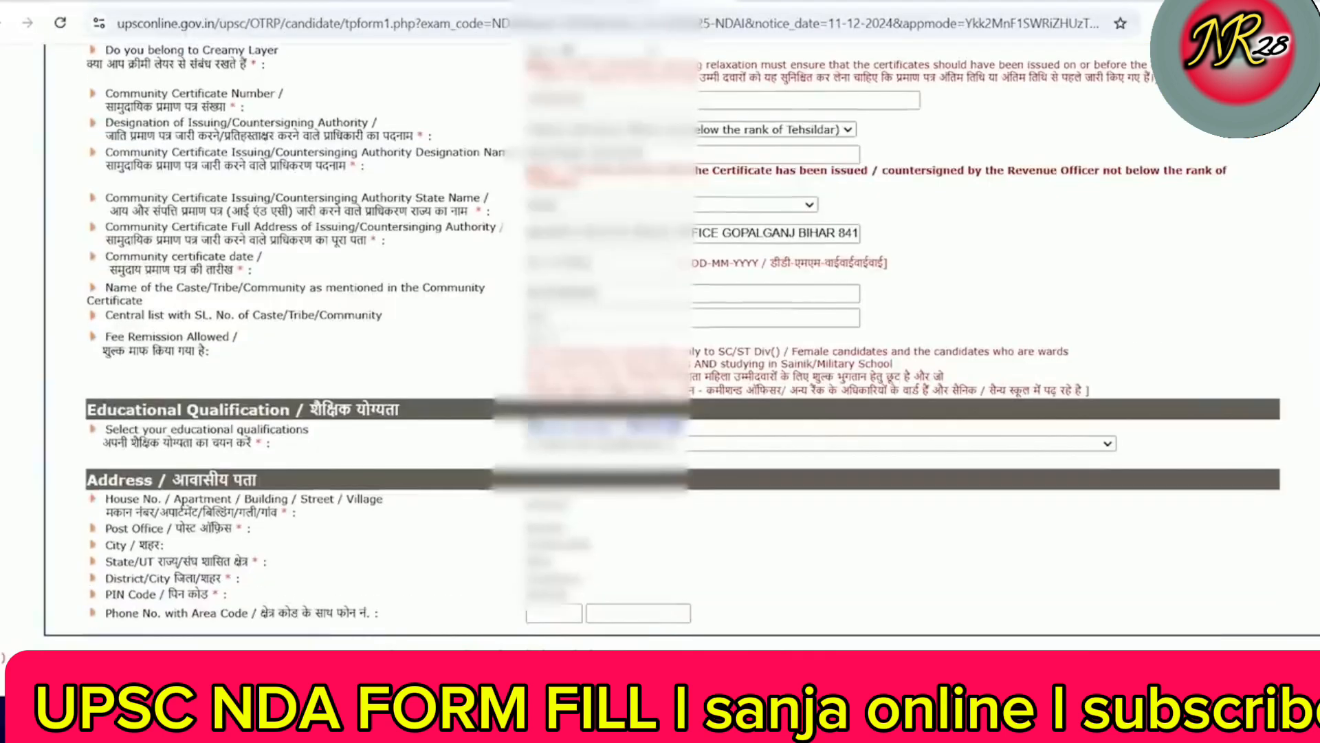
{"action": "scroll", "coordinate": [660, 344], "scroll_direction": "down", "scroll_amount": 1}
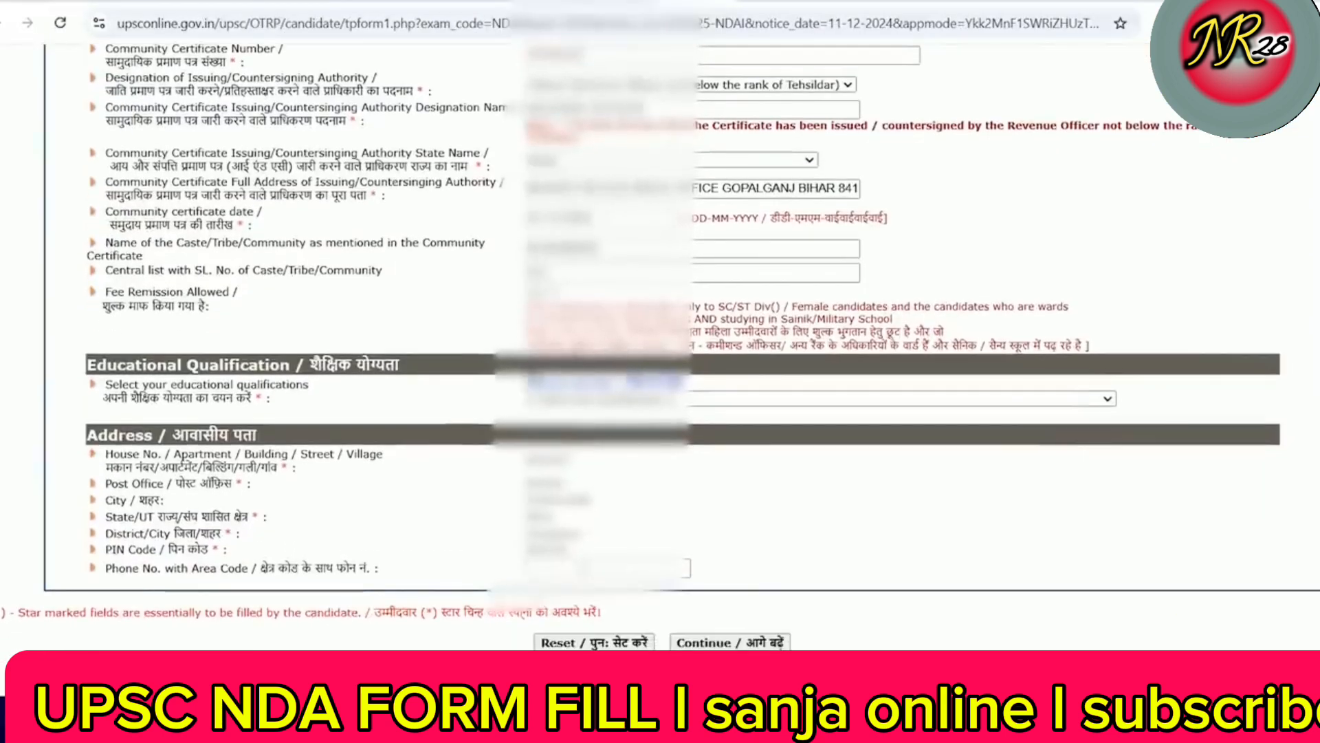
{"action": "left_click", "coordinate": [730, 642]}
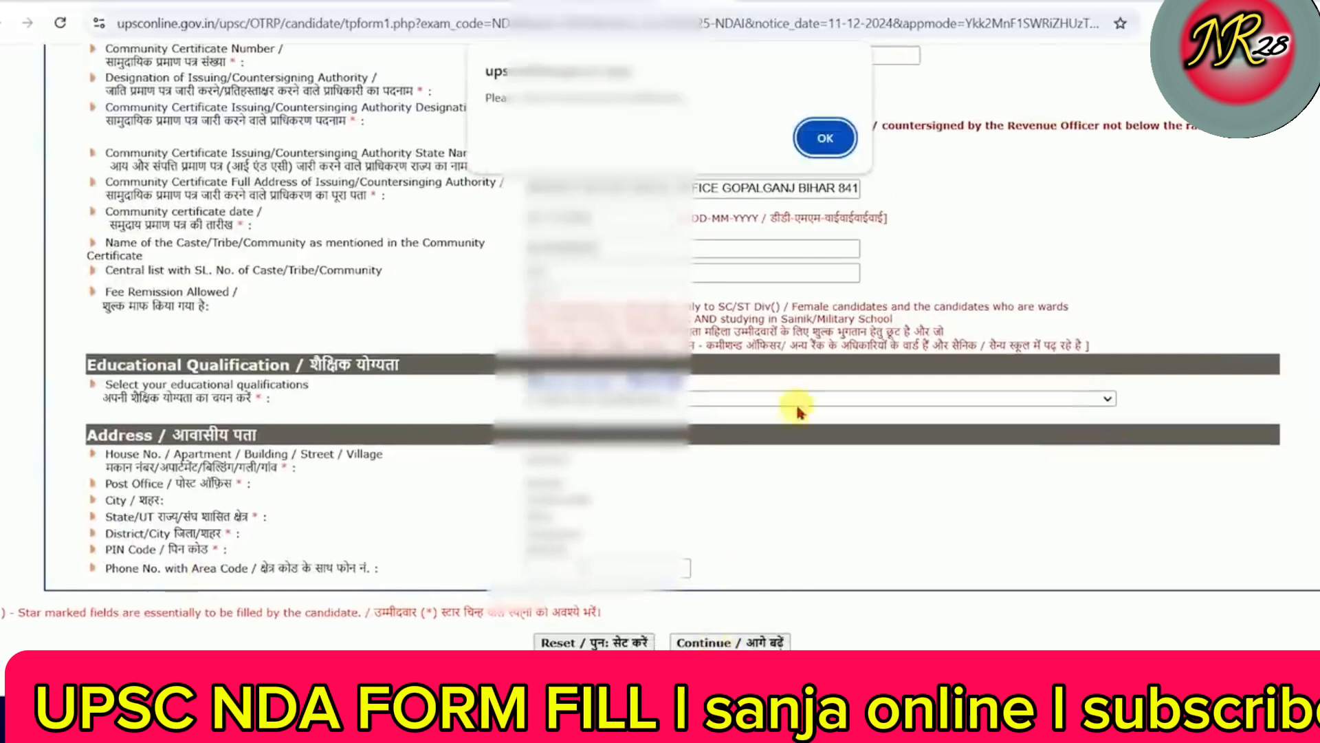
{"action": "left_click", "coordinate": [824, 134]}
Open the educational qualification details and read codes 01 and 02 for candidates who have passed 12th class
{"action": "left_click_drag", "start_coordinate": [139, 398], "coordinate": [236, 398]}
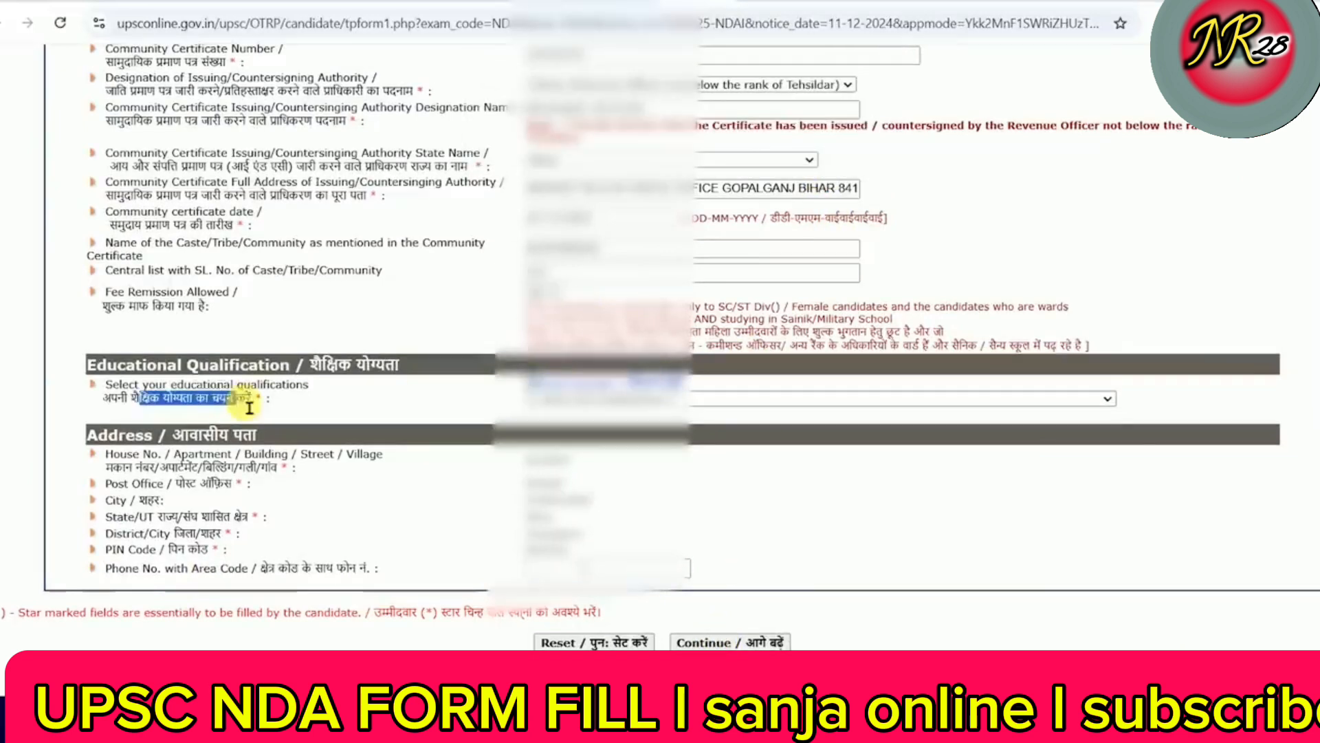
{"action": "left_click", "coordinate": [590, 399]}
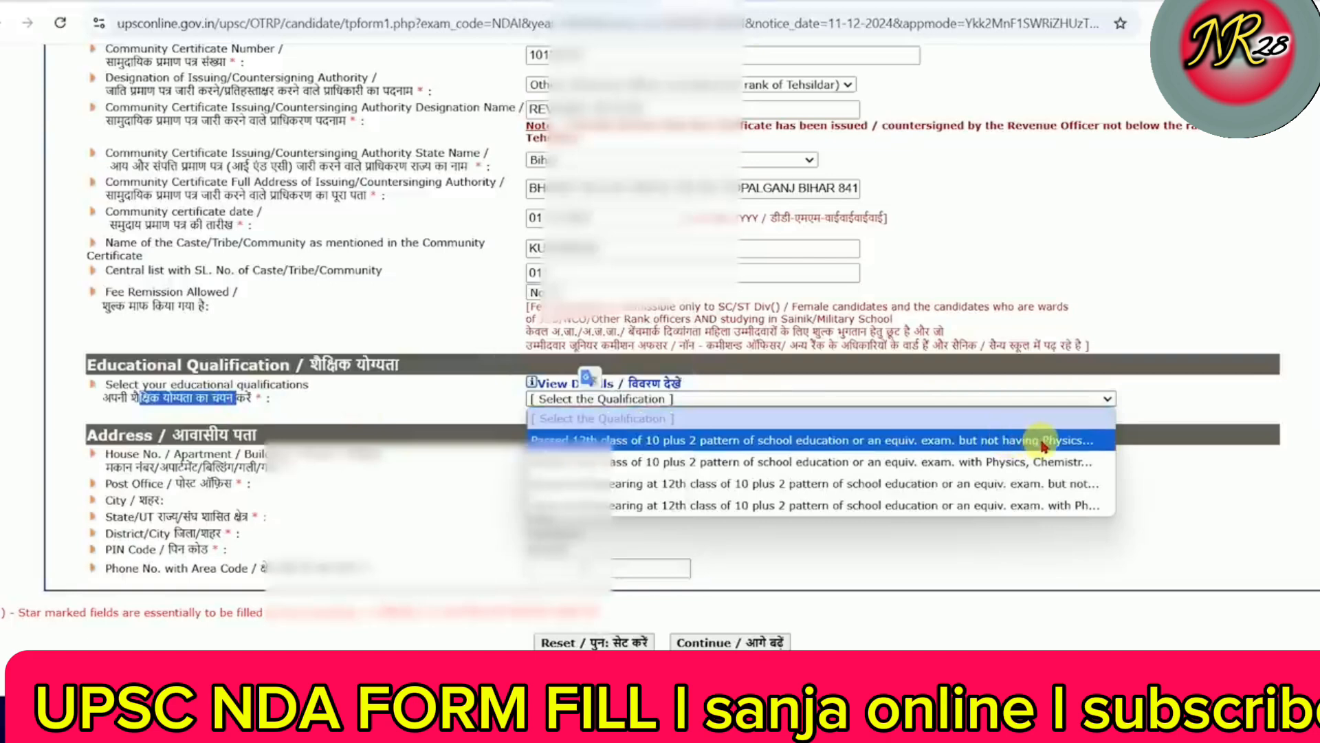
{"action": "left_click", "coordinate": [660, 382]}
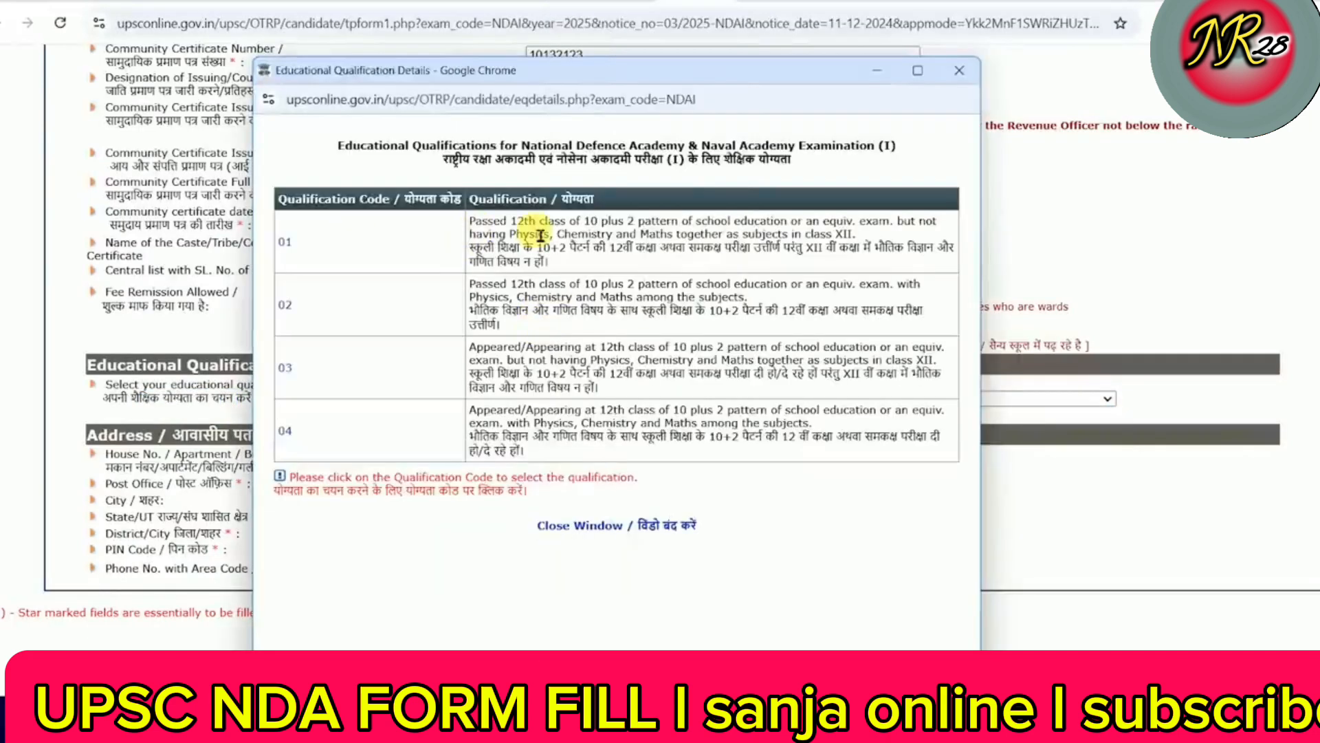
{"action": "left_click_drag", "start_coordinate": [679, 220], "coordinate": [932, 221]}
{"action": "left_click_drag", "start_coordinate": [540, 235], "coordinate": [693, 246]}
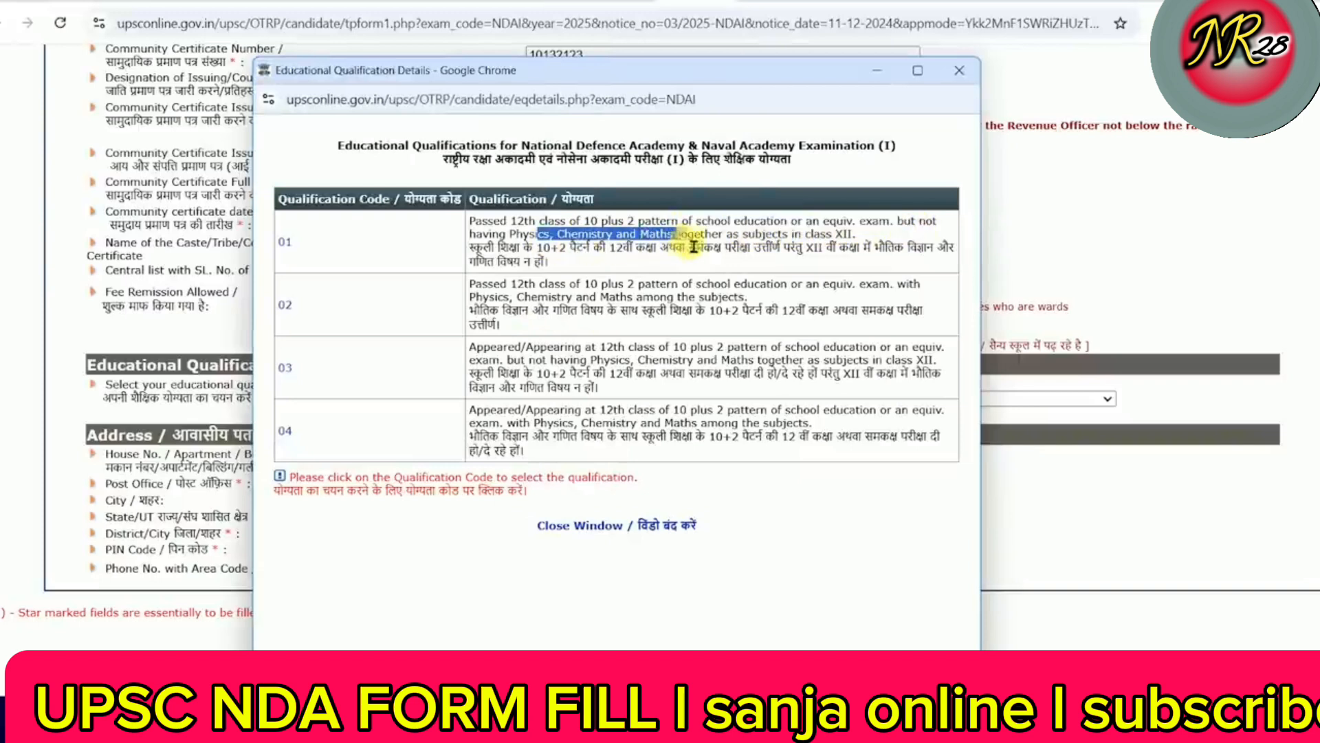
{"action": "left_click", "coordinate": [693, 247]}
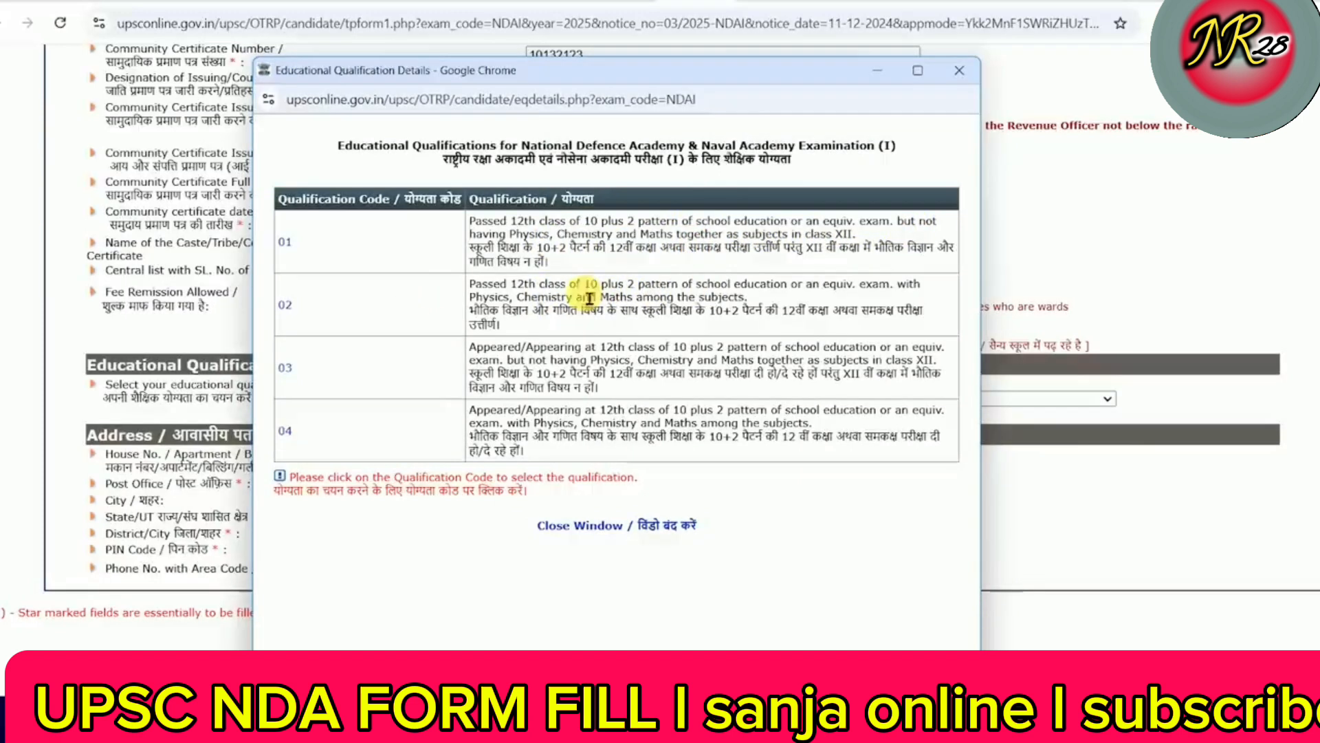
{"action": "left_click_drag", "start_coordinate": [473, 284], "coordinate": [778, 287]}
{"action": "left_click", "coordinate": [599, 316]}
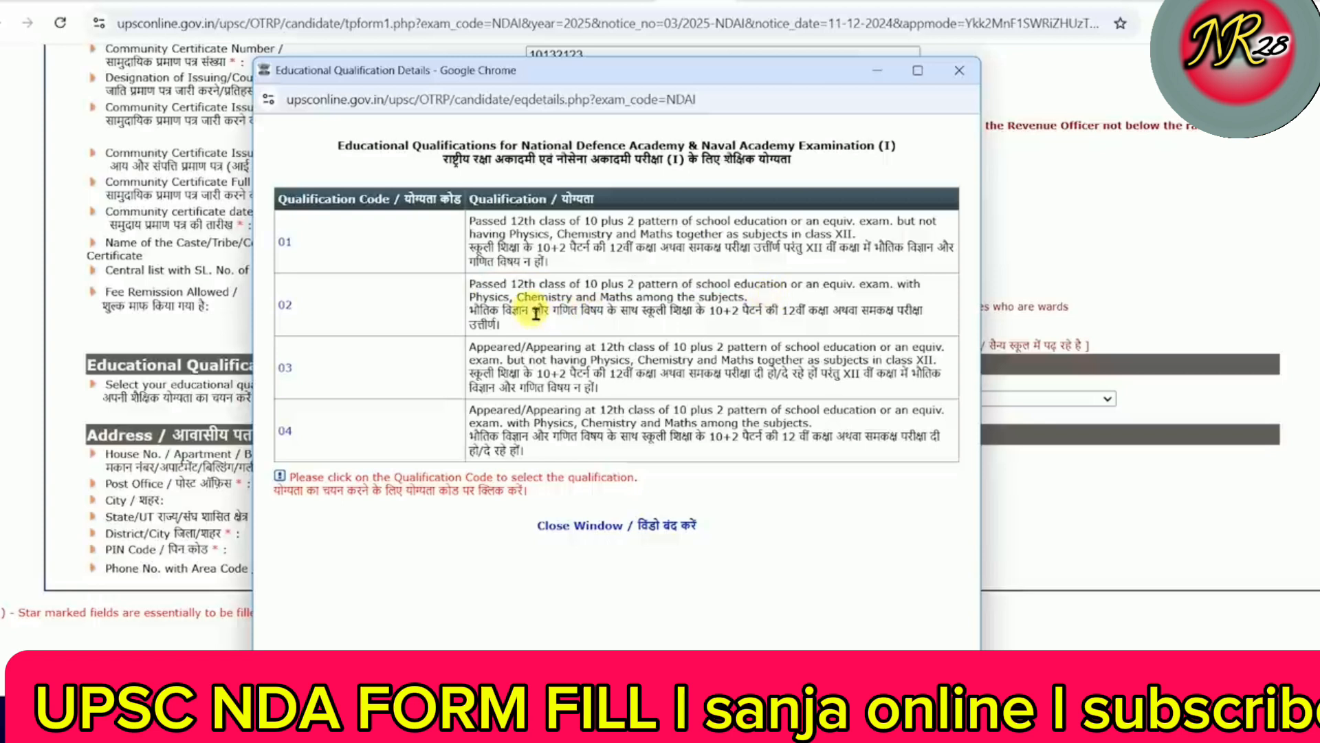
{"action": "left_click_drag", "start_coordinate": [507, 310], "coordinate": [654, 304]}
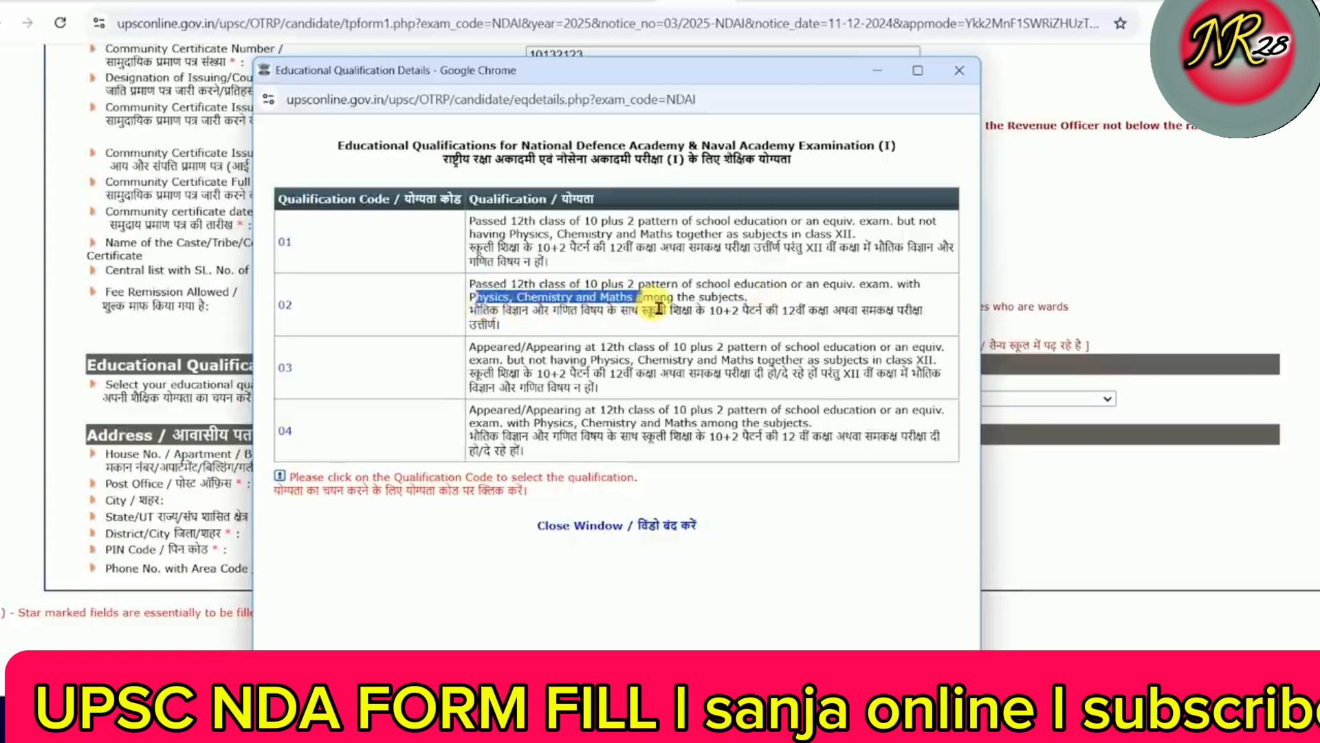
{"action": "left_click", "coordinate": [654, 304]}
Read qualification codes 03 and 04 for candidates appearing at 12th class, and close the details window
{"action": "left_click_drag", "start_coordinate": [496, 347], "coordinate": [761, 348]}
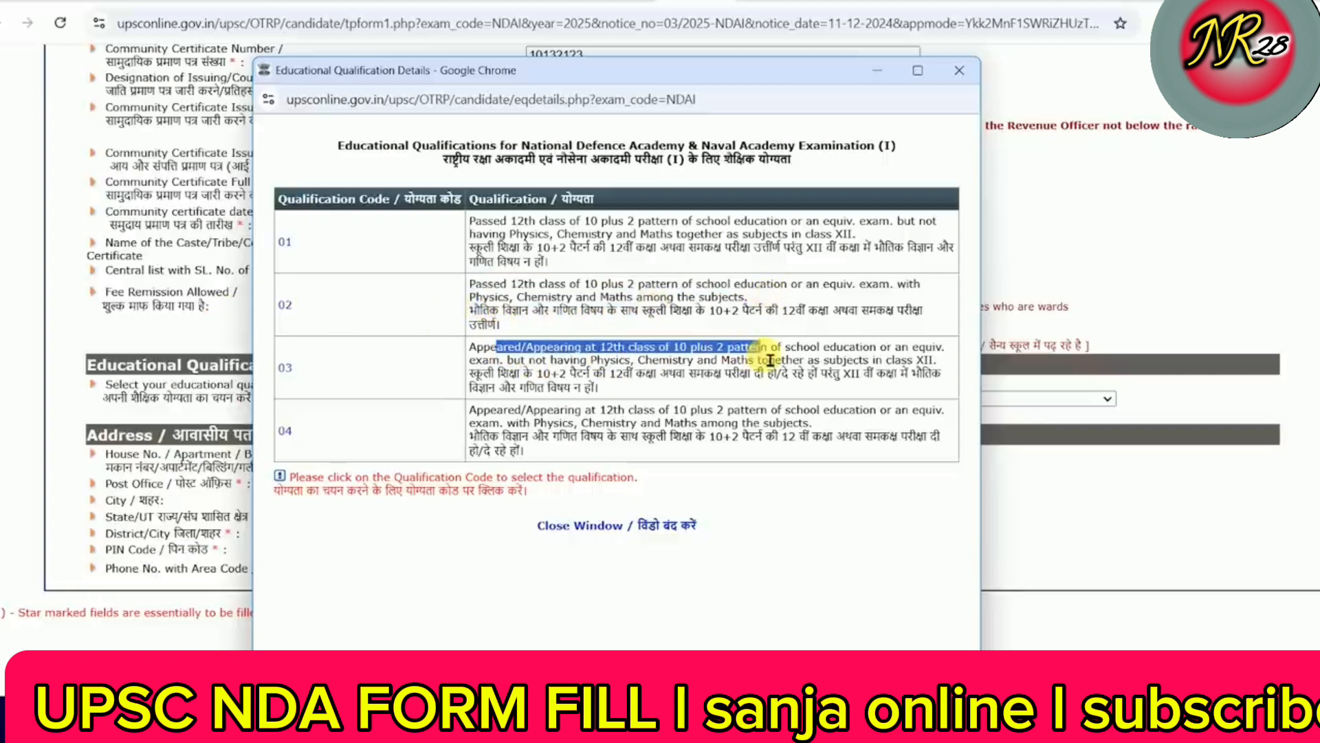
{"action": "left_click_drag", "start_coordinate": [521, 363], "coordinate": [707, 365]}
{"action": "left_click", "coordinate": [708, 368]}
{"action": "left_click_drag", "start_coordinate": [557, 370], "coordinate": [730, 373]}
{"action": "left_click", "coordinate": [733, 373]}
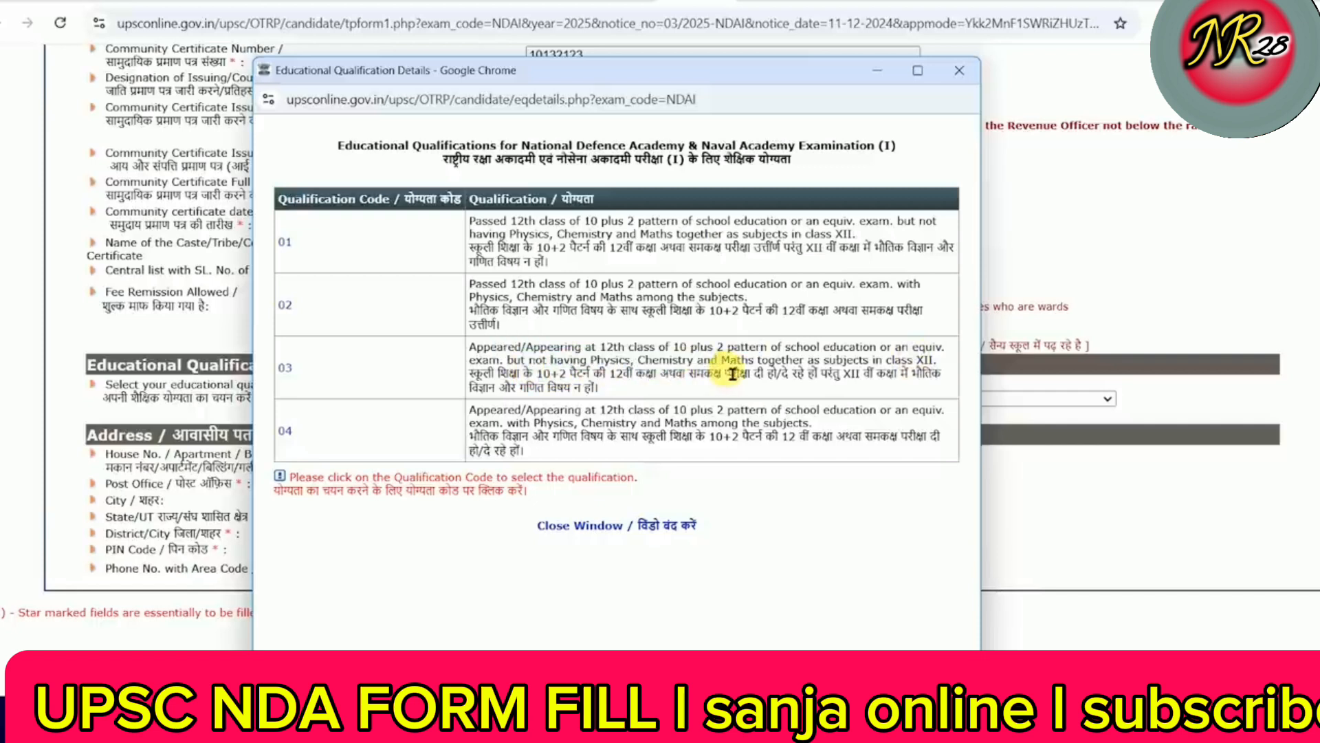
{"action": "left_click_drag", "start_coordinate": [591, 360], "coordinate": [741, 363]}
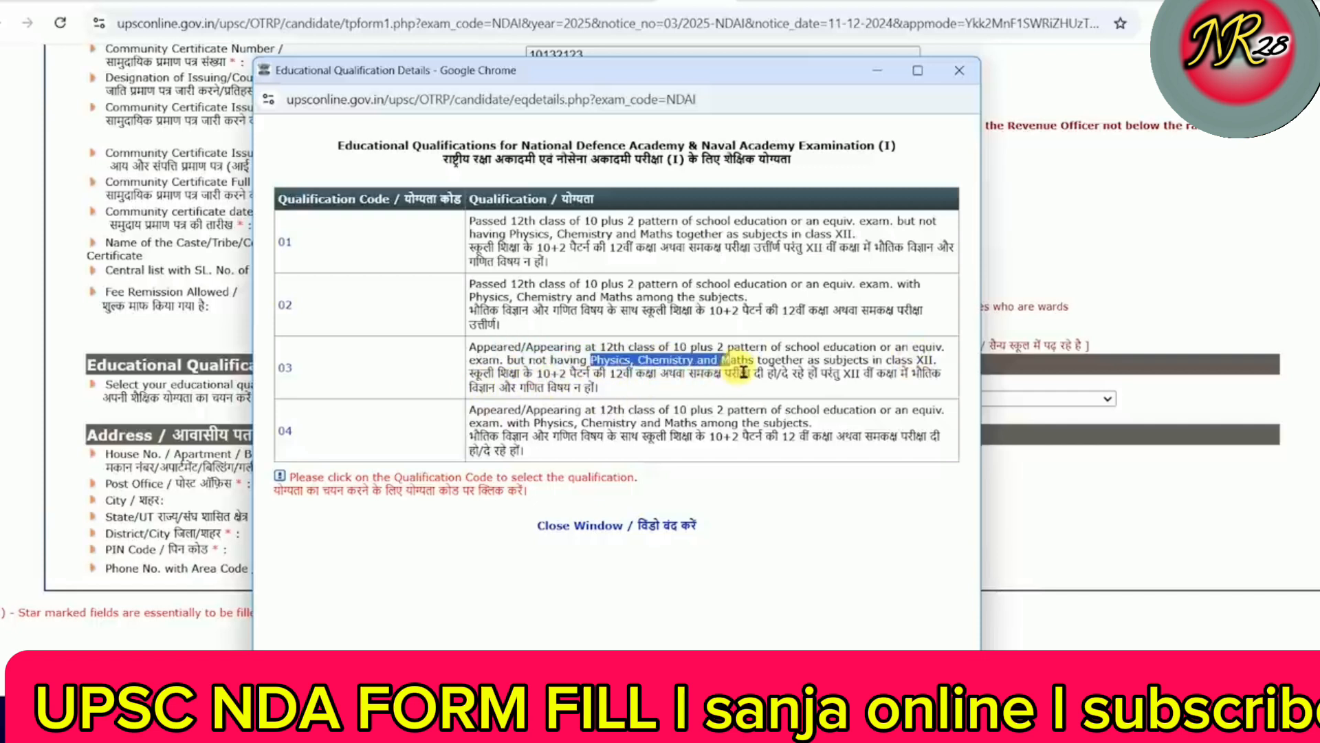
{"action": "left_click", "coordinate": [741, 362]}
{"action": "left_click_drag", "start_coordinate": [503, 410], "coordinate": [699, 421]}
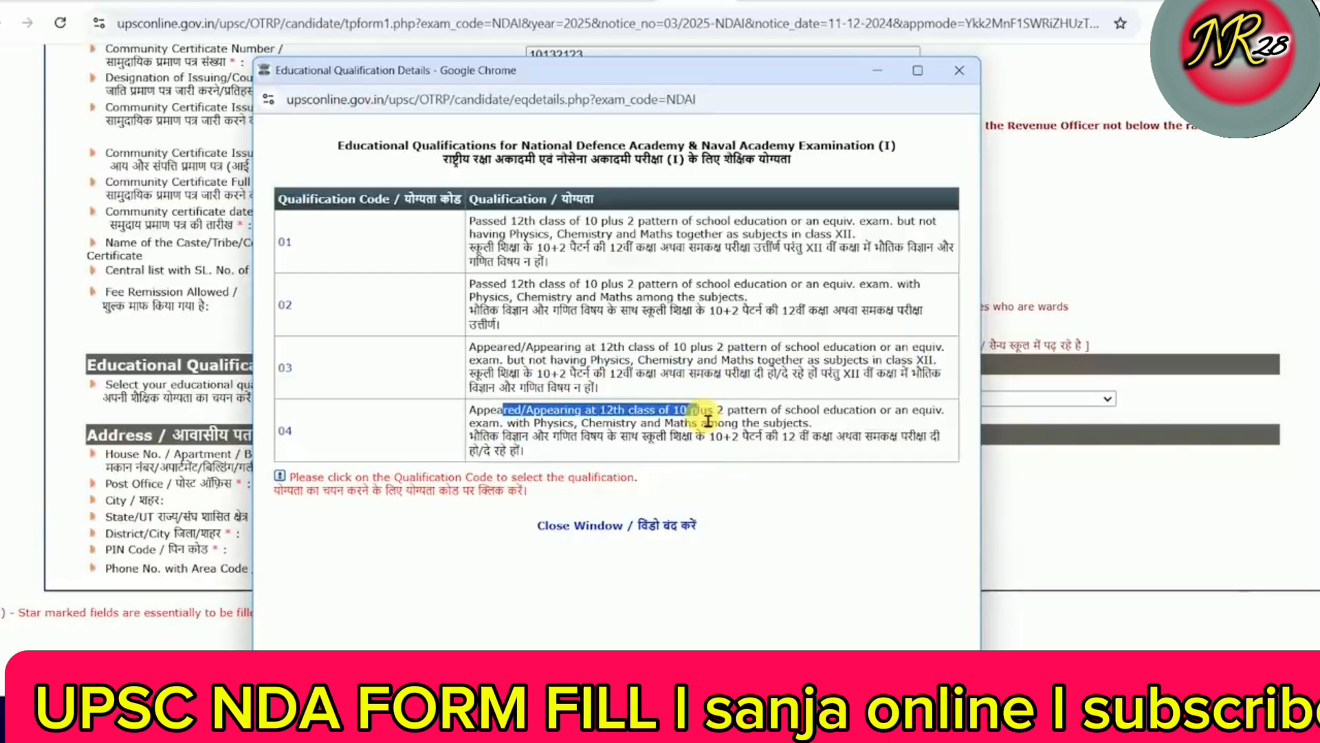
{"action": "left_click", "coordinate": [708, 421]}
{"action": "left_click_drag", "start_coordinate": [524, 423], "coordinate": [691, 425]}
{"action": "left_click", "coordinate": [696, 430]}
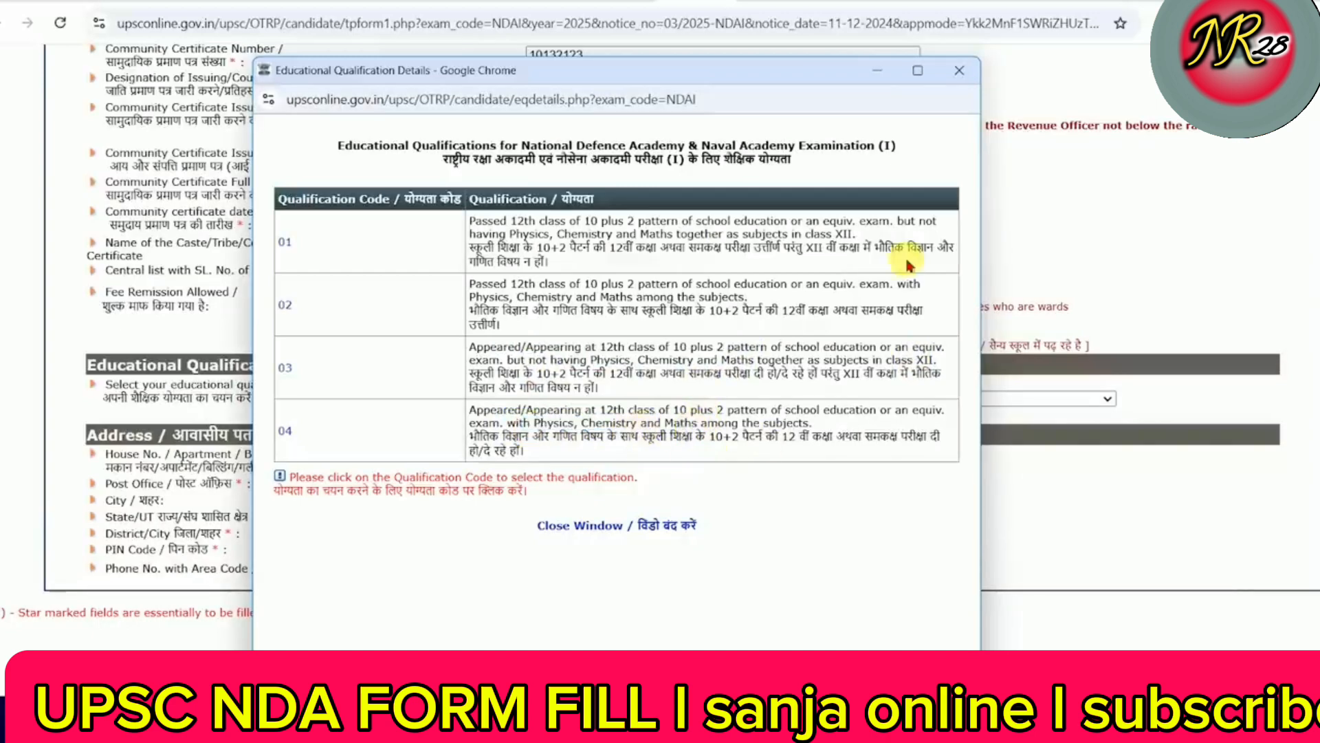
{"action": "left_click", "coordinate": [959, 70]}
{"action": "left_click", "coordinate": [629, 378]}
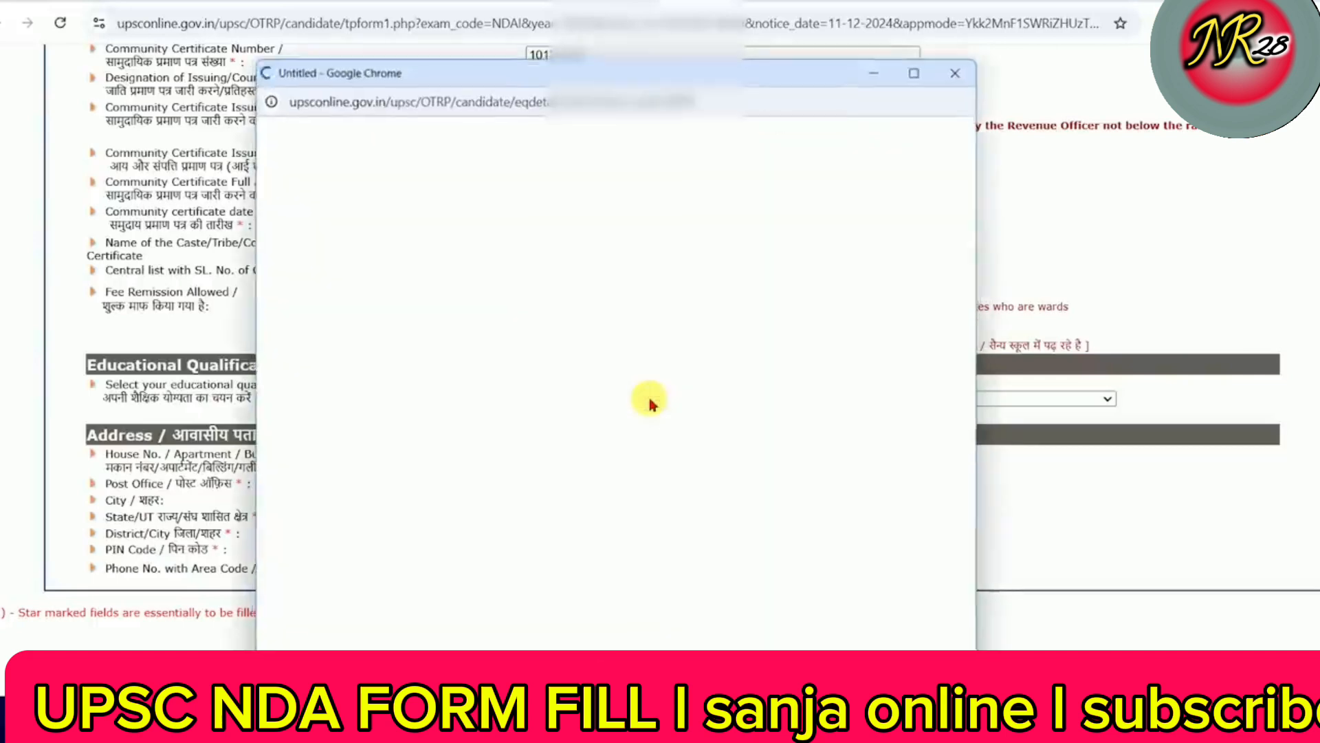
{"action": "left_click", "coordinate": [959, 70]}
Set the educational qualification to Appeared/Appearing at 12th class with Physics, Chemistry and Maths, and continue to the following page
{"action": "left_click", "coordinate": [639, 399]}
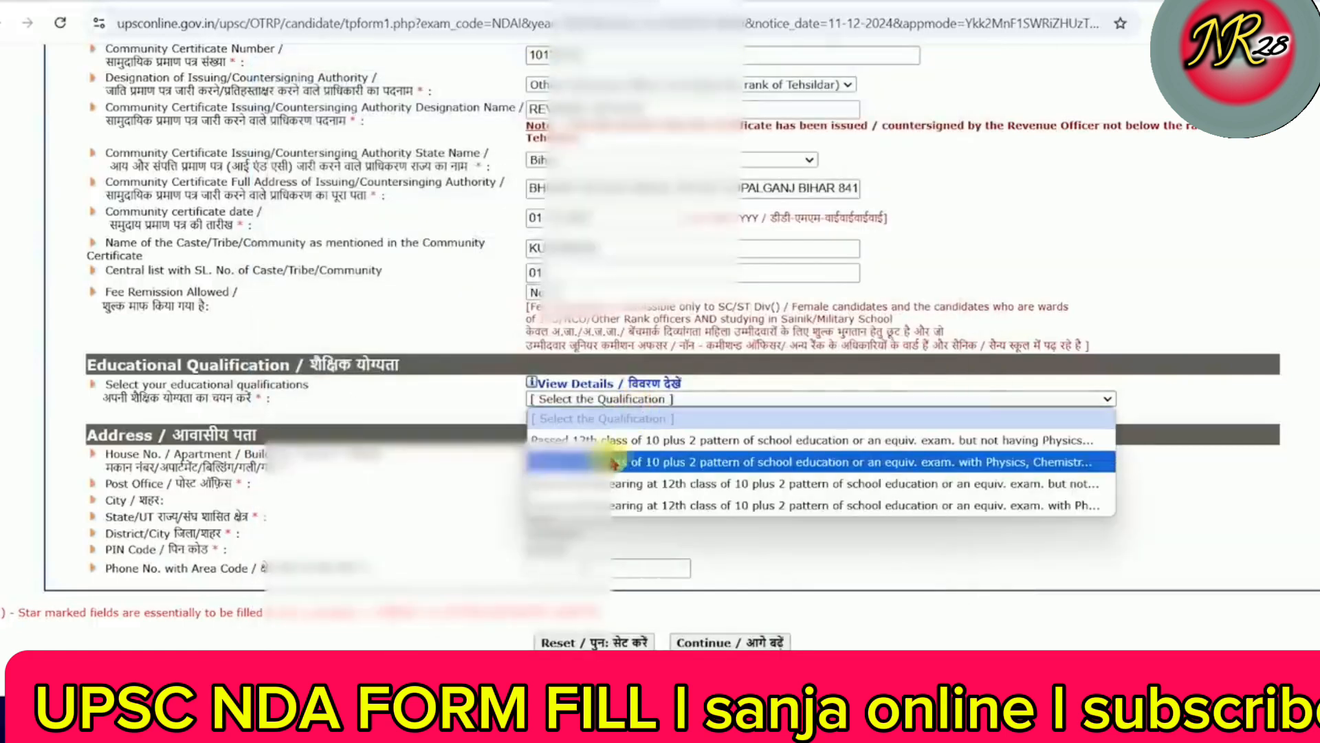
{"action": "left_click", "coordinate": [598, 461]}
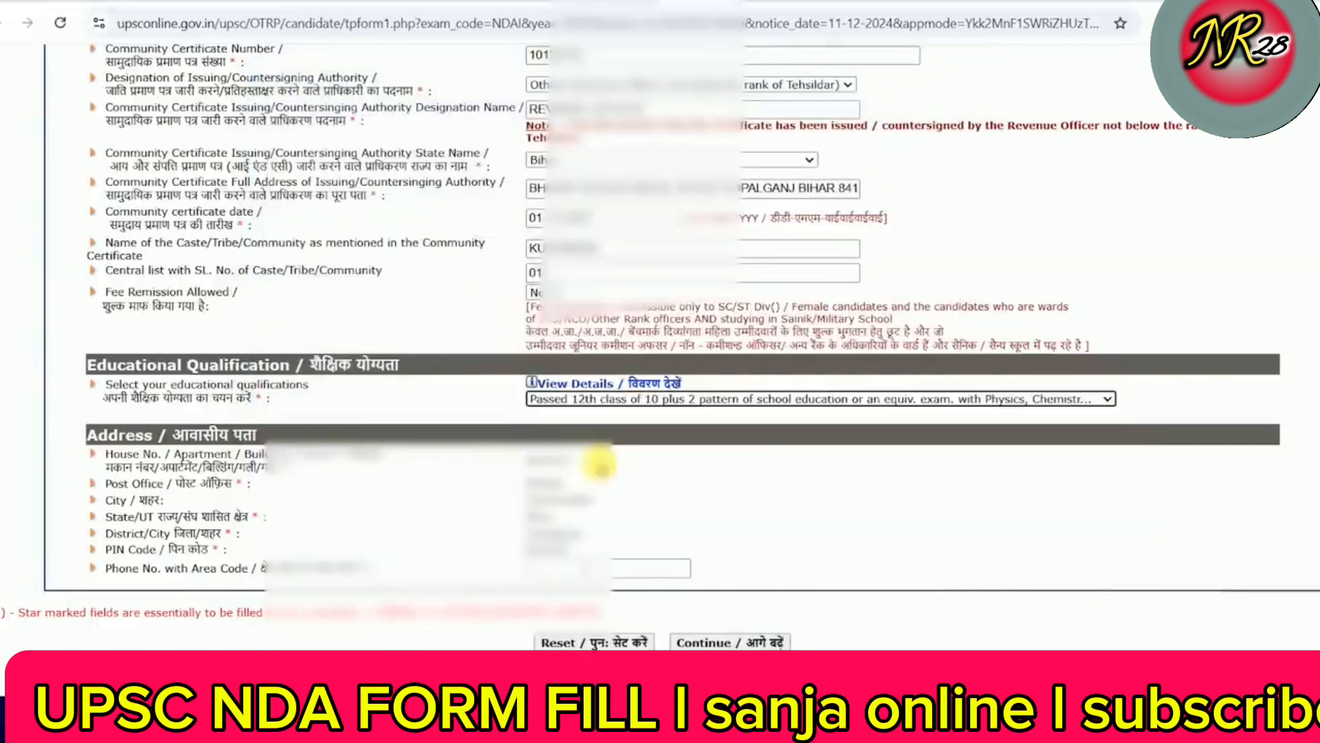
{"action": "left_click", "coordinate": [560, 400]}
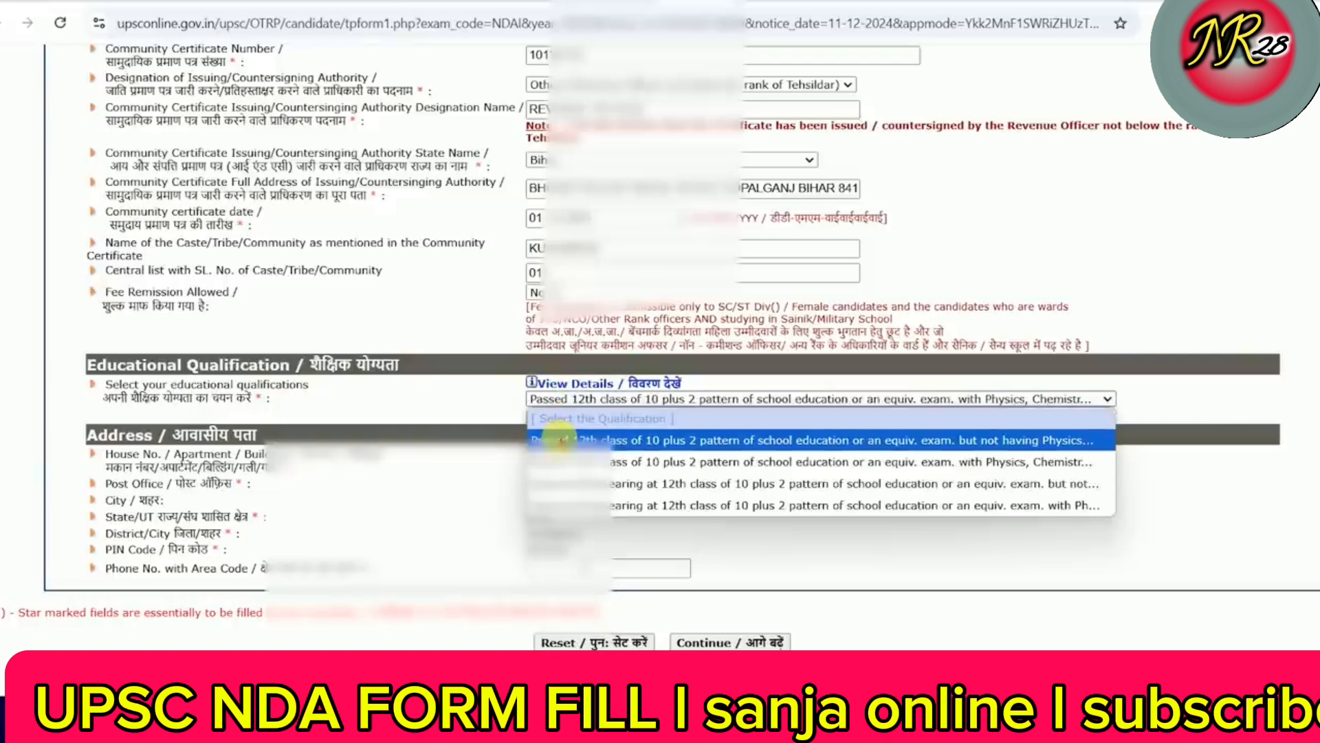
{"action": "left_click", "coordinate": [581, 505]}
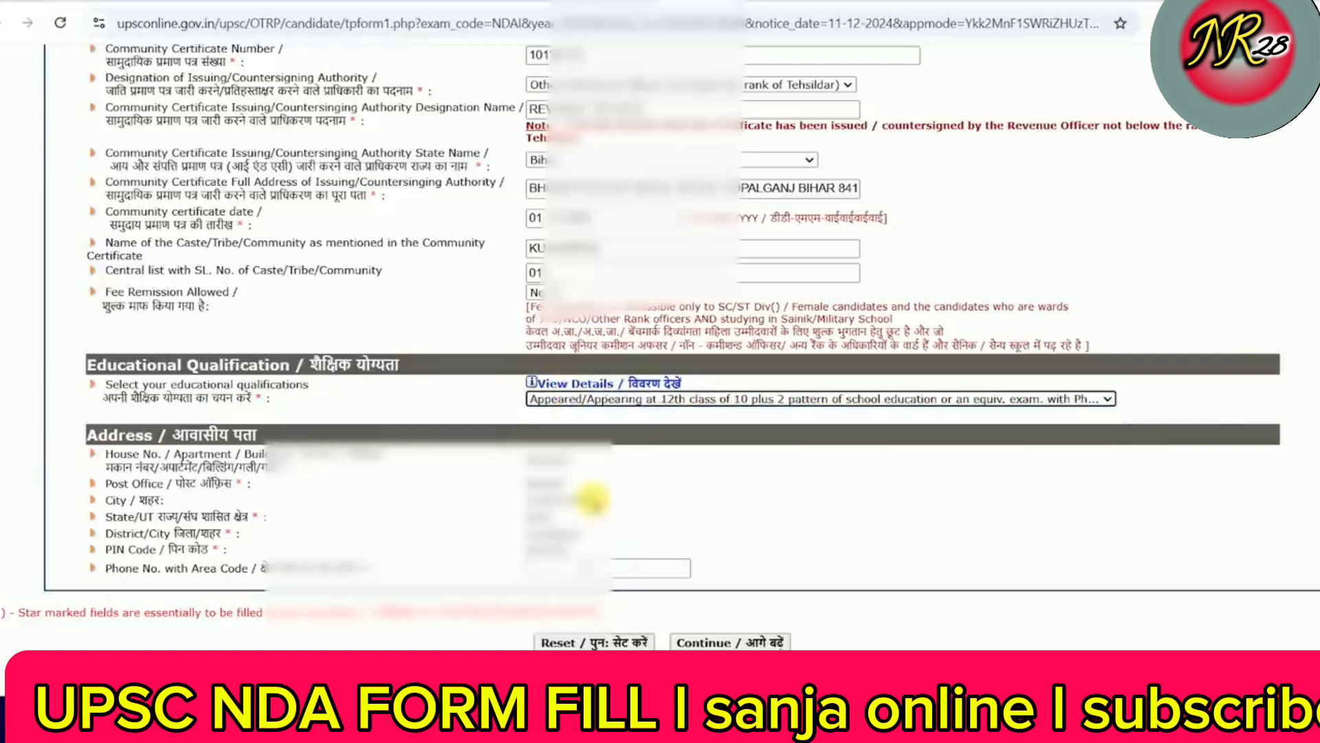
{"action": "left_click", "coordinate": [730, 643]}
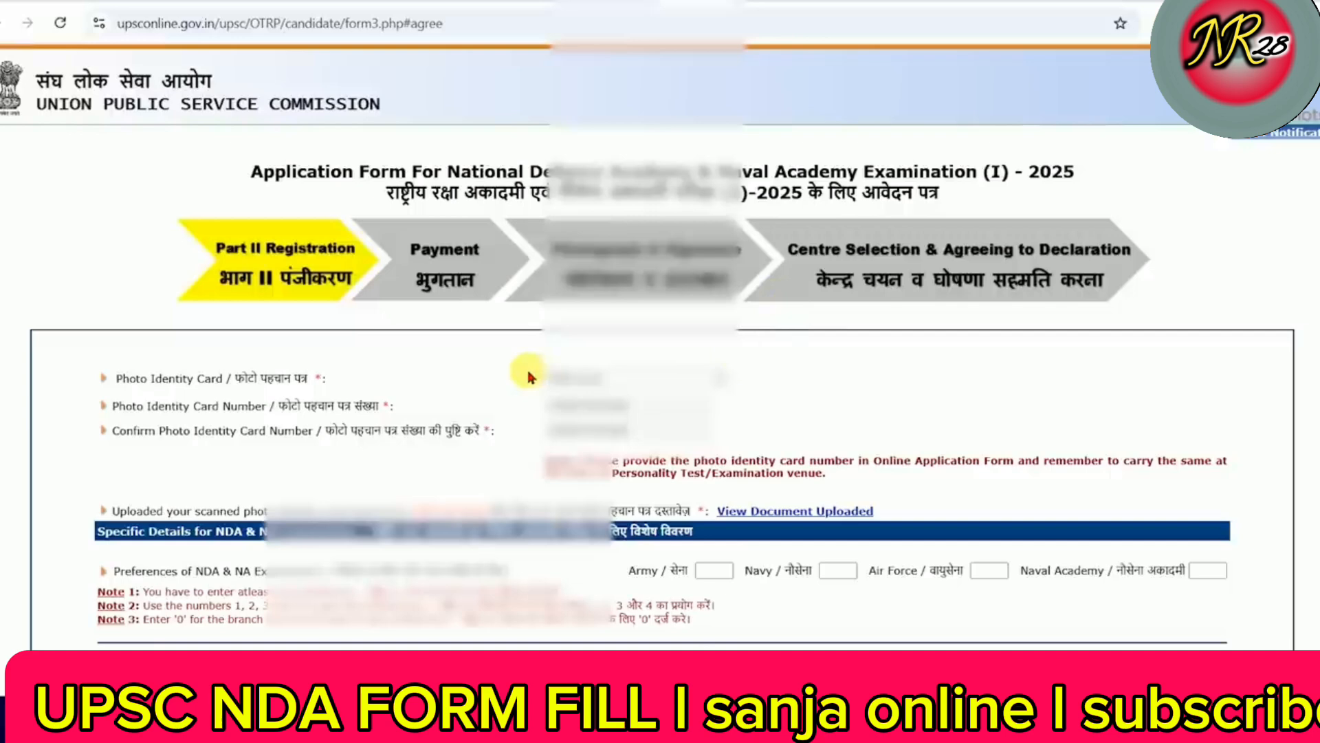
Enter the NDA & NA preferences as Army 1, Navy 3, Air Force 2 and Naval Academy 1
{"action": "scroll", "coordinate": [526, 377], "scroll_direction": "down", "scroll_amount": 2}
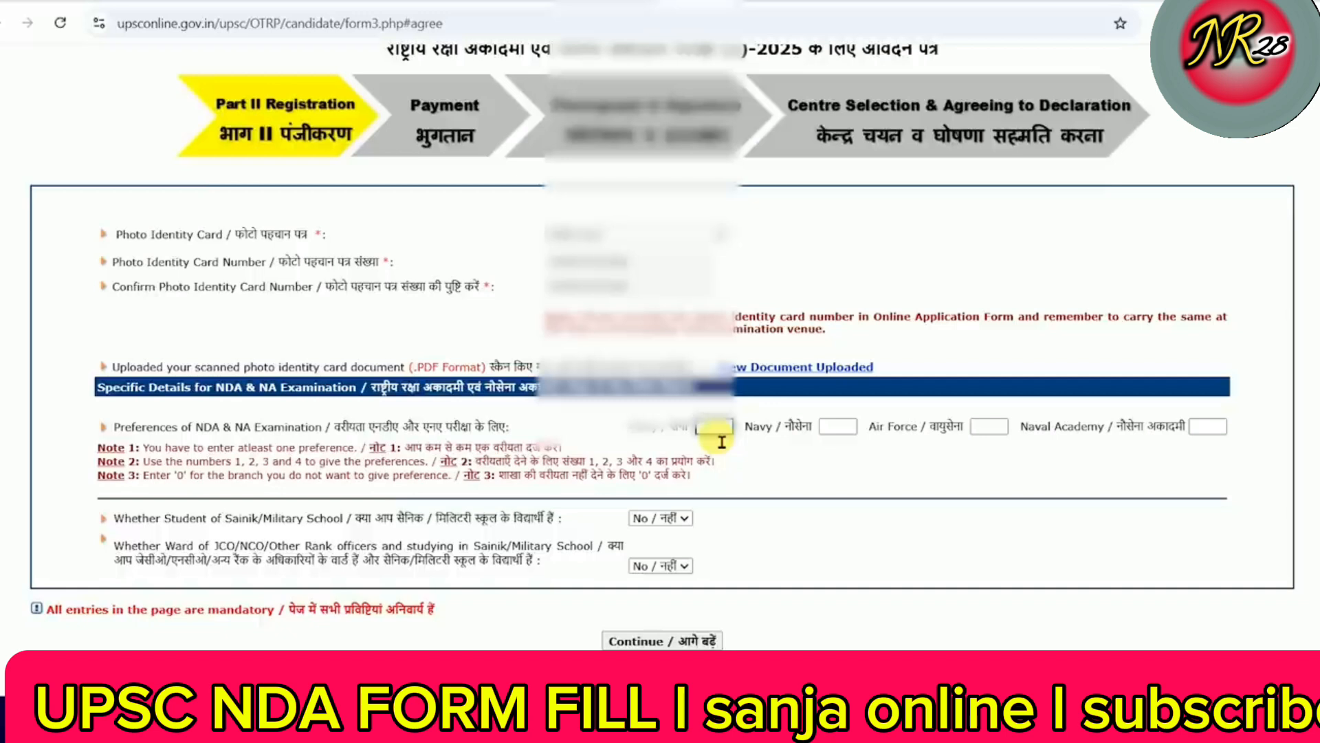
{"action": "key", "text": "Tab"}
{"action": "key", "text": "Tab"}
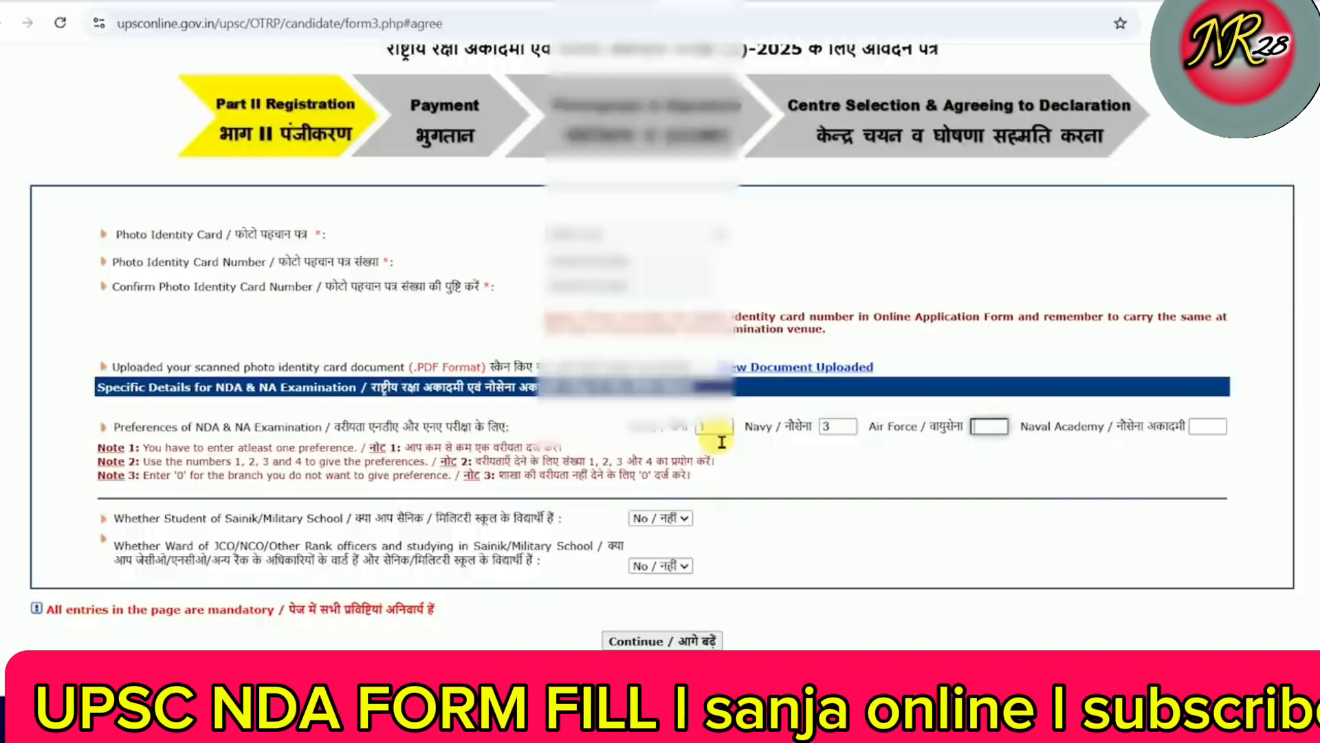
{"action": "key", "text": "Tab"}
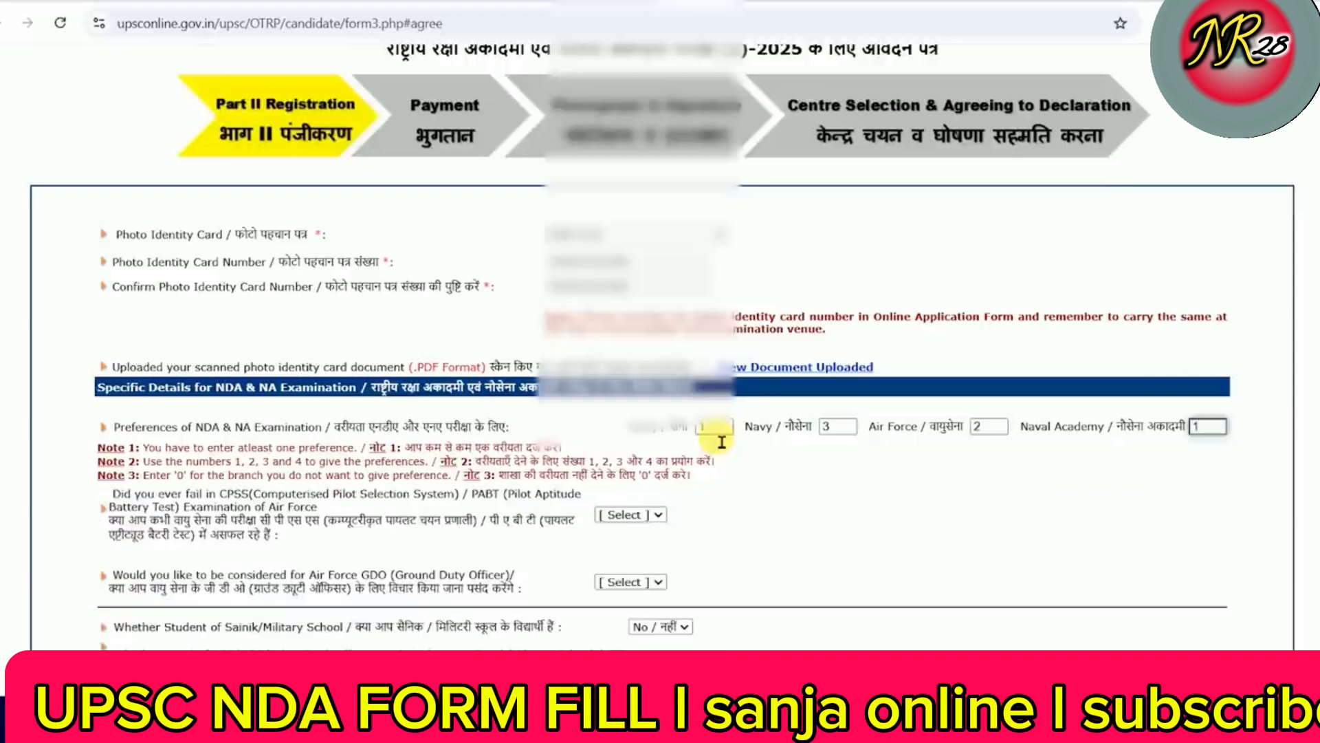
Read the question about ever failing the Air Force CPSS/PABT examination and answer No
{"action": "left_click", "coordinate": [801, 524]}
{"action": "scroll", "coordinate": [1144, 502], "scroll_direction": "down", "scroll_amount": 2}
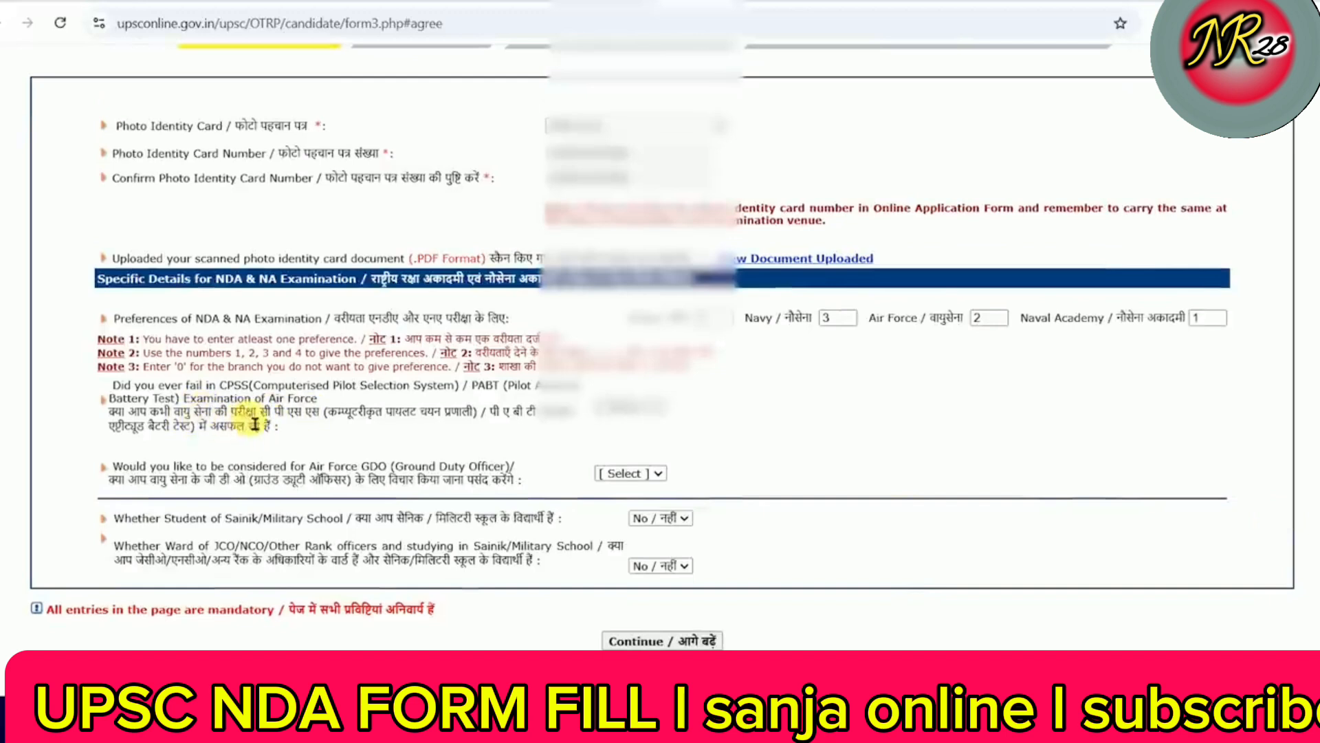
{"action": "left_click_drag", "start_coordinate": [233, 411], "coordinate": [320, 426]}
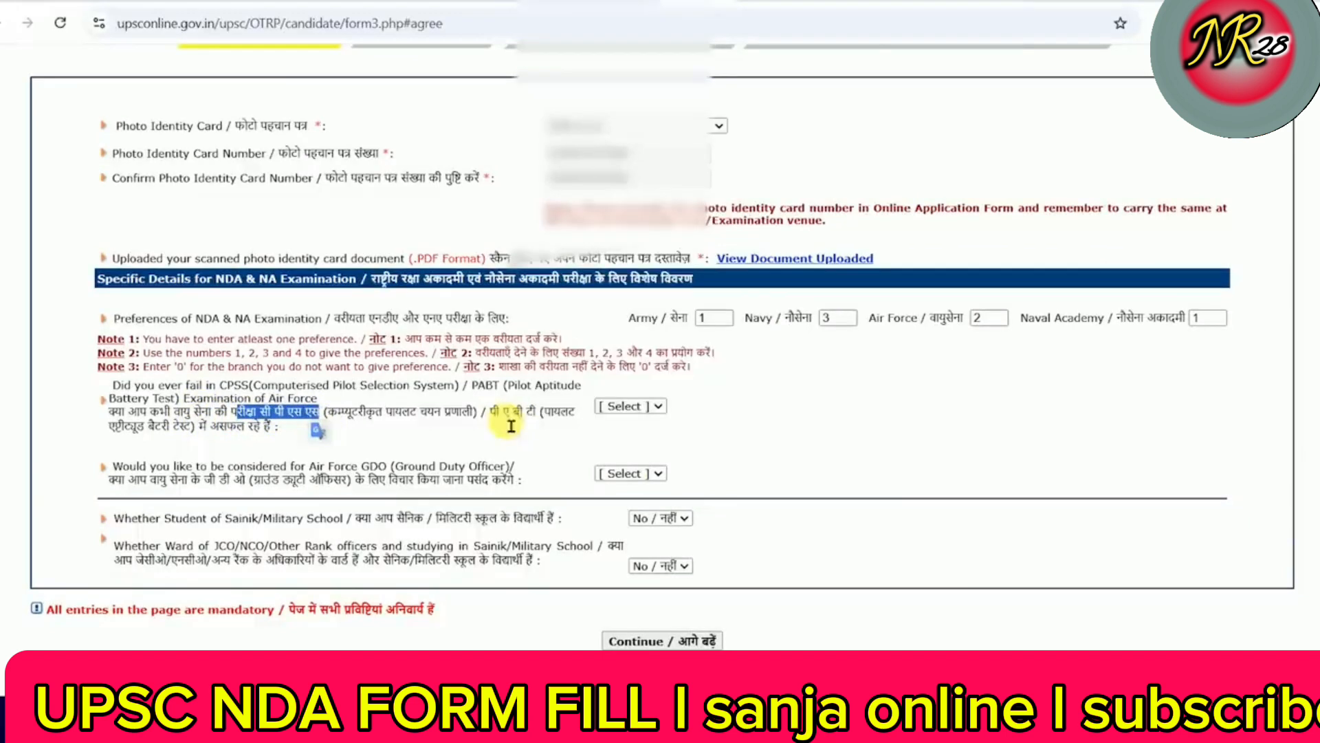
{"action": "left_click_drag", "start_coordinate": [208, 432], "coordinate": [271, 436]}
{"action": "left_click", "coordinate": [342, 427]}
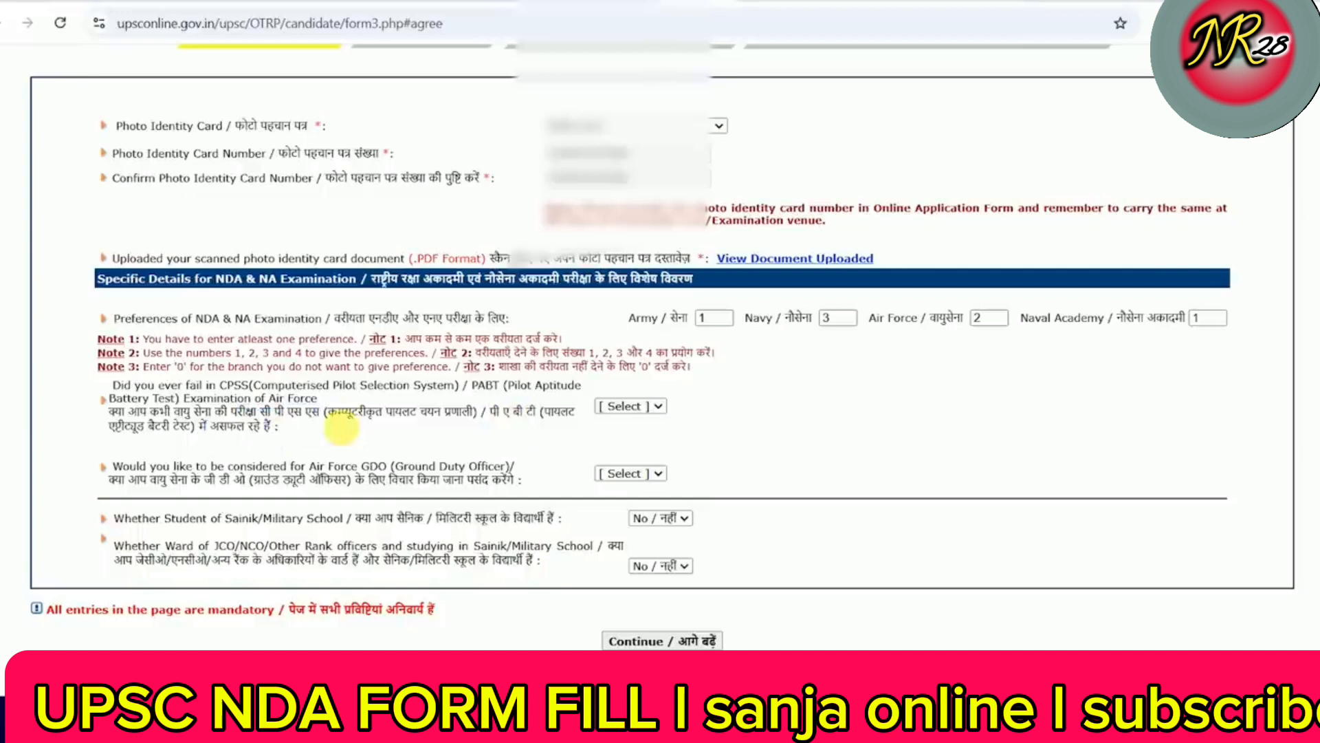
{"action": "left_click", "coordinate": [629, 406]}
{"action": "left_click", "coordinate": [612, 462]}
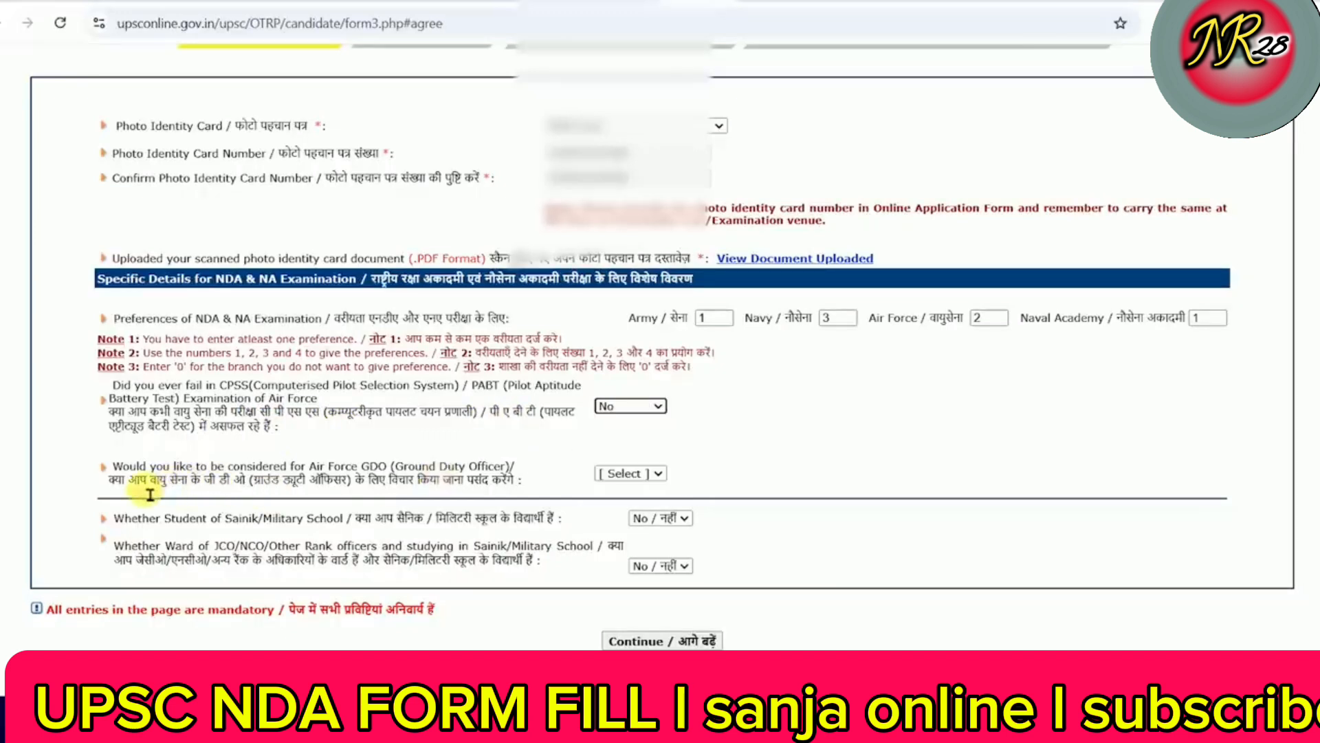
Answer Yes to being considered for Air Force GDO (Ground Duty Officer)
{"action": "left_click_drag", "start_coordinate": [205, 485], "coordinate": [249, 486]}
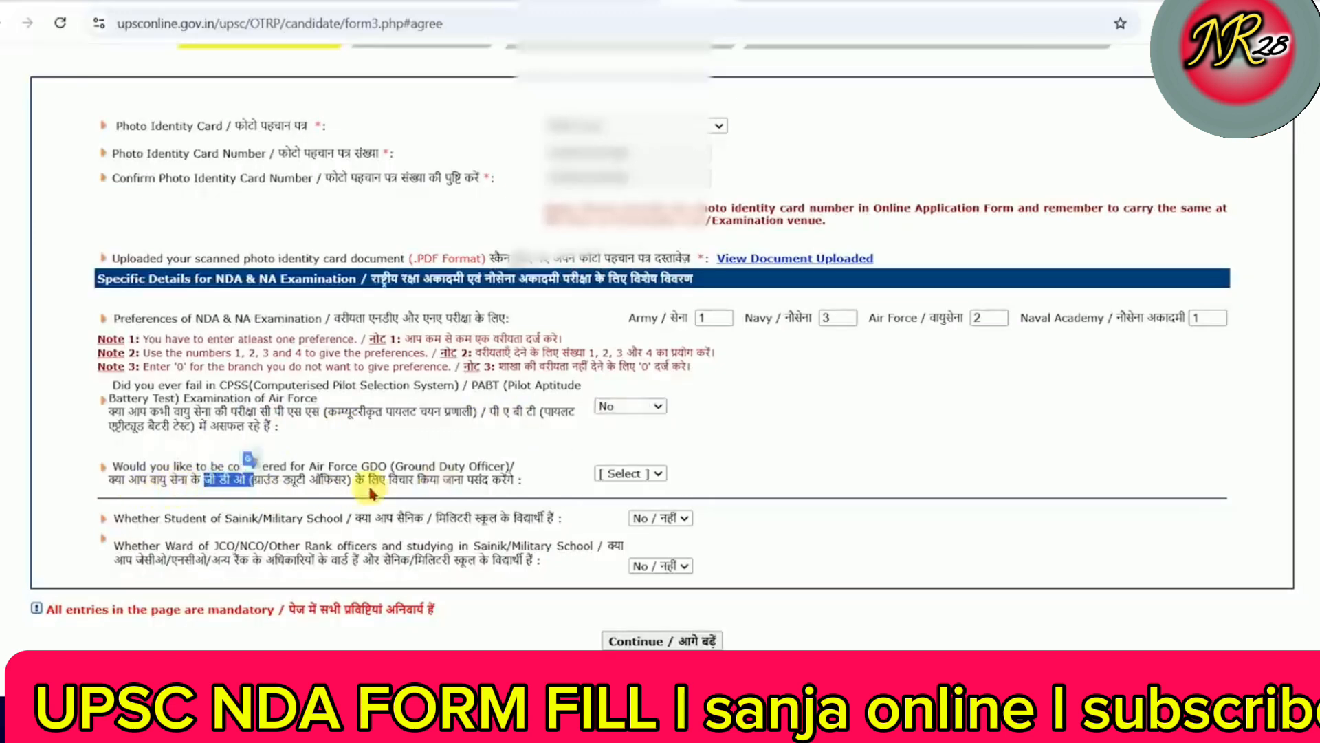
{"action": "left_click_drag", "start_coordinate": [357, 487], "coordinate": [439, 488]}
{"action": "left_click", "coordinate": [447, 489]}
{"action": "left_click", "coordinate": [639, 475]}
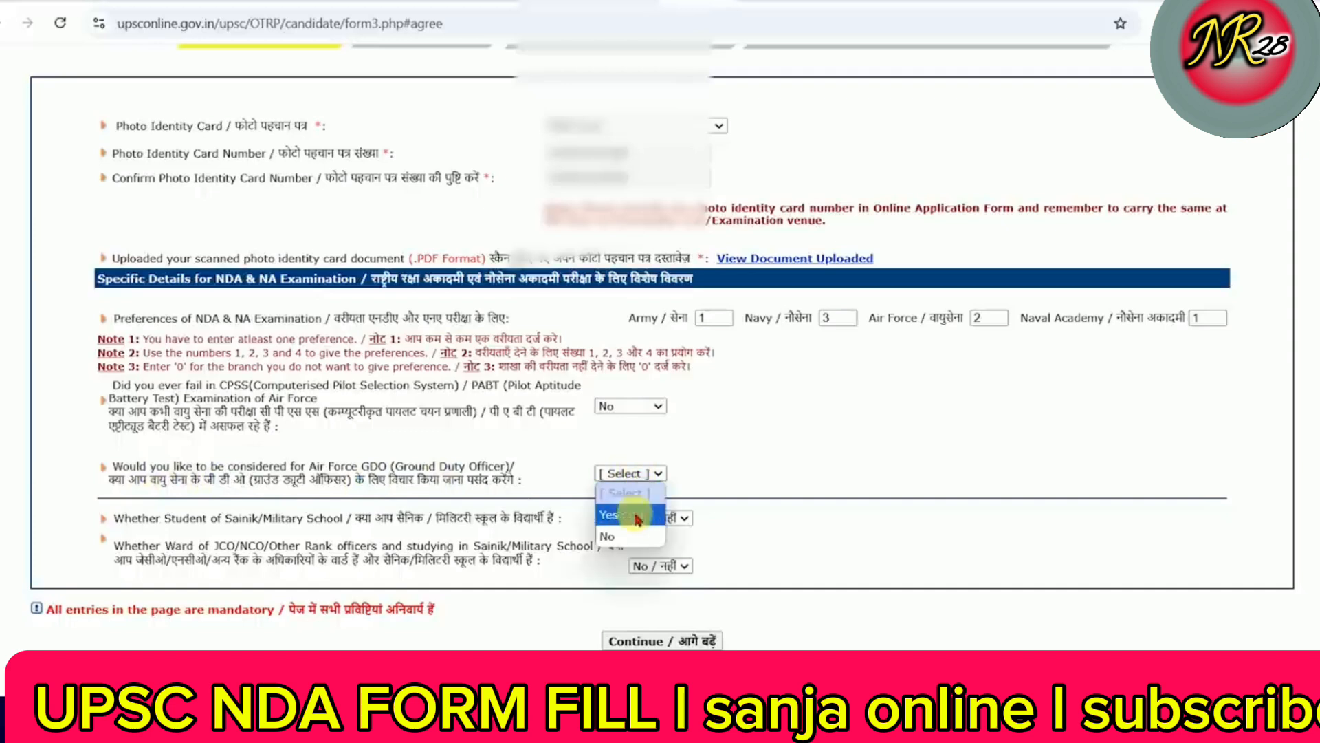
{"action": "left_click", "coordinate": [626, 522]}
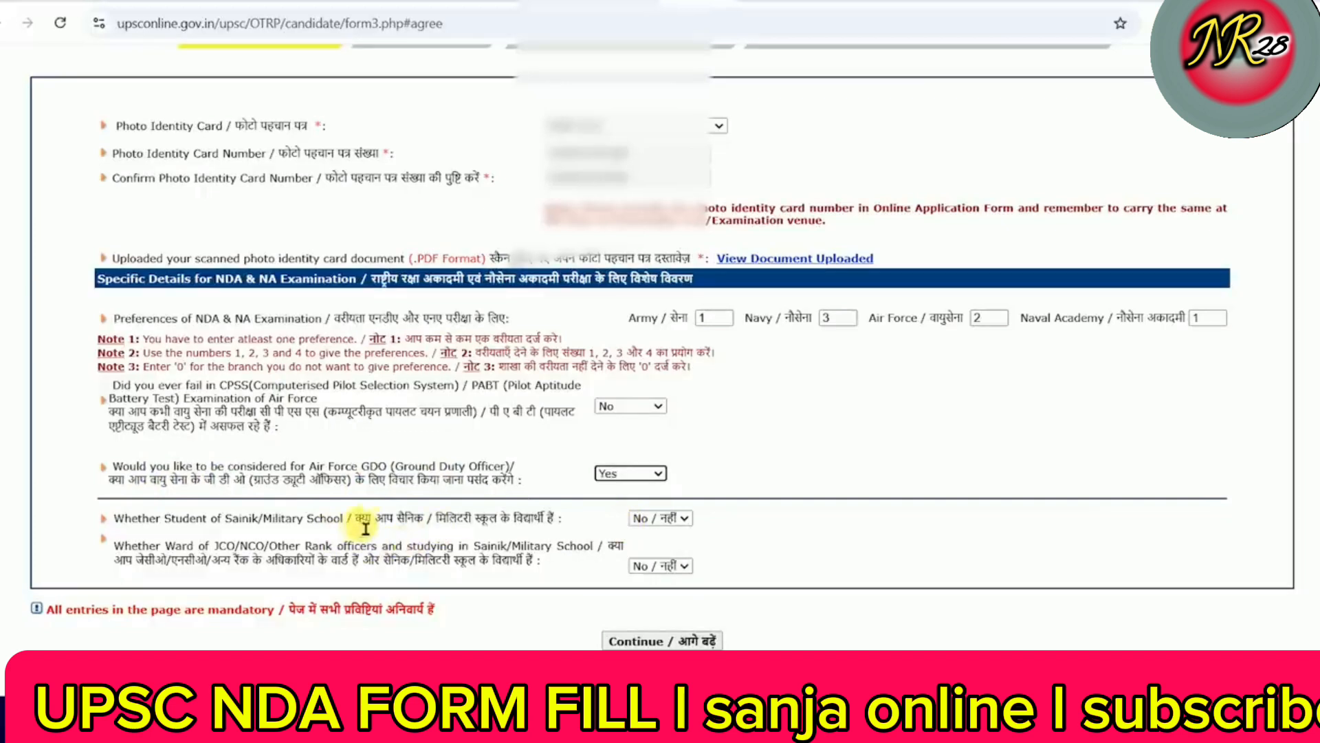
Answer No to the Sainik/Military School student and JCO/NCO ward questions, and continue to the application verification page
{"action": "left_click", "coordinate": [663, 517]}
{"action": "left_click", "coordinate": [646, 564]}
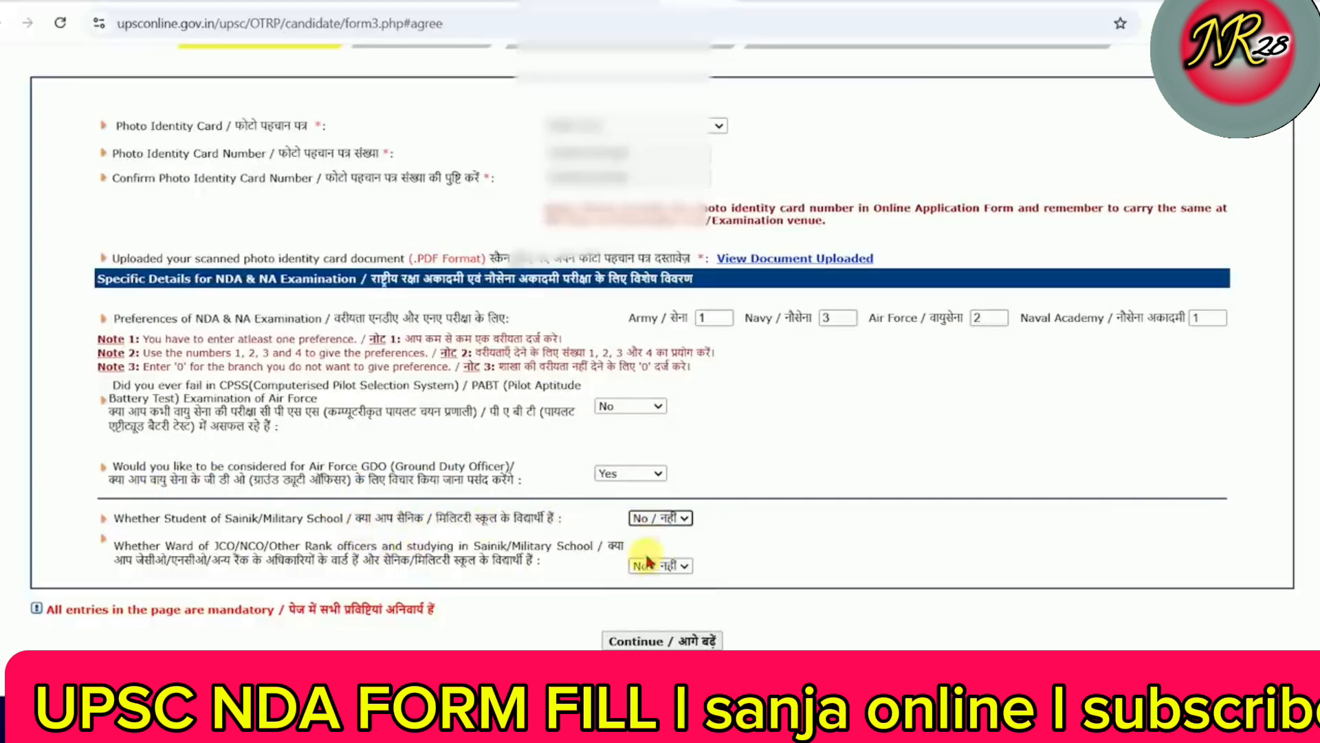
{"action": "left_click_drag", "start_coordinate": [143, 560], "coordinate": [172, 559]}
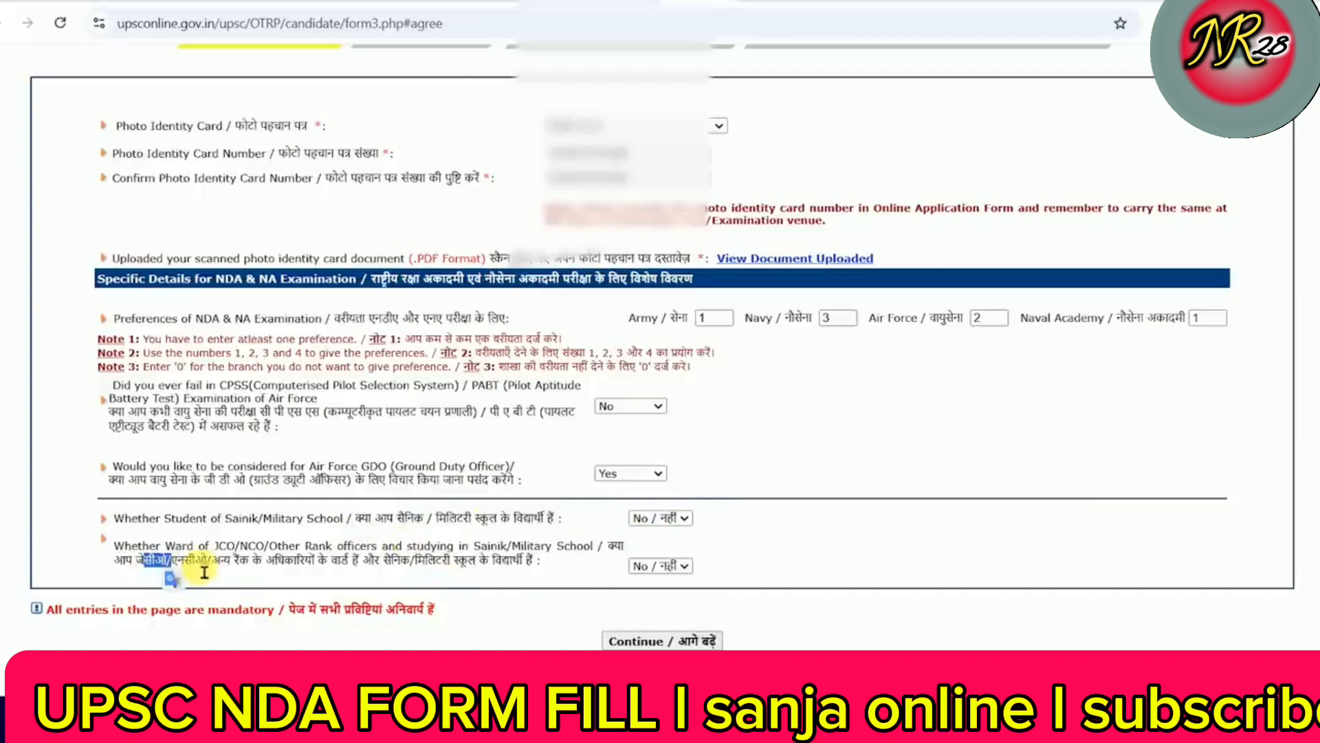
{"action": "left_click_drag", "start_coordinate": [264, 565], "coordinate": [370, 570]}
{"action": "left_click", "coordinate": [382, 569]}
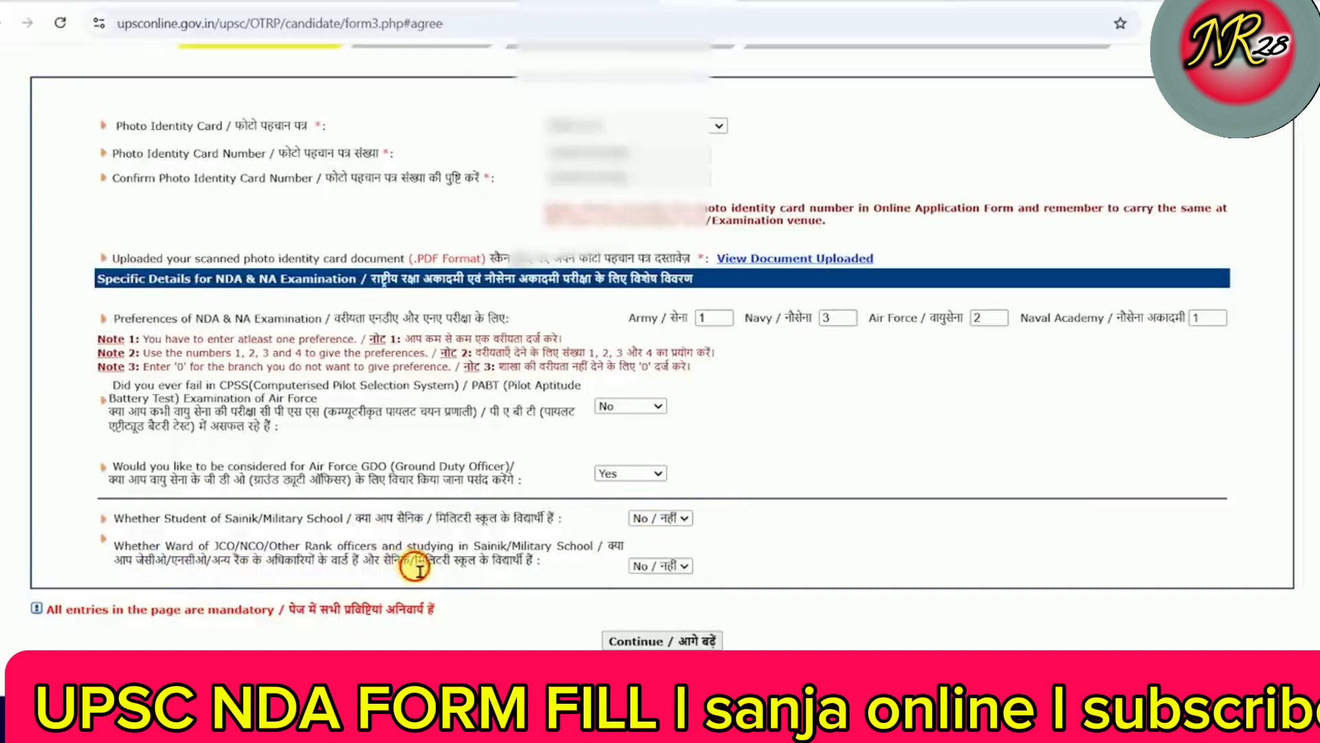
{"action": "left_click", "coordinate": [649, 565]}
{"action": "left_click", "coordinate": [653, 585]}
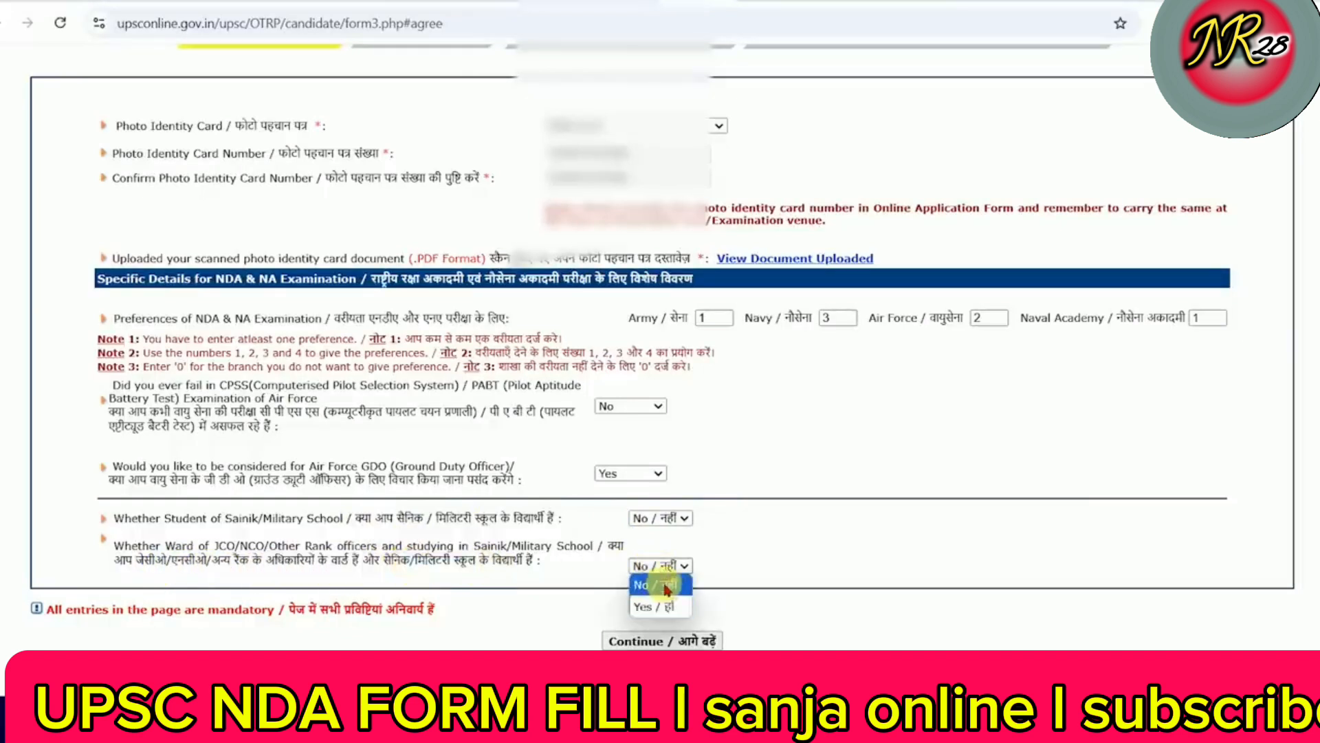
{"action": "left_click", "coordinate": [698, 639]}
{"action": "left_click", "coordinate": [824, 136]}
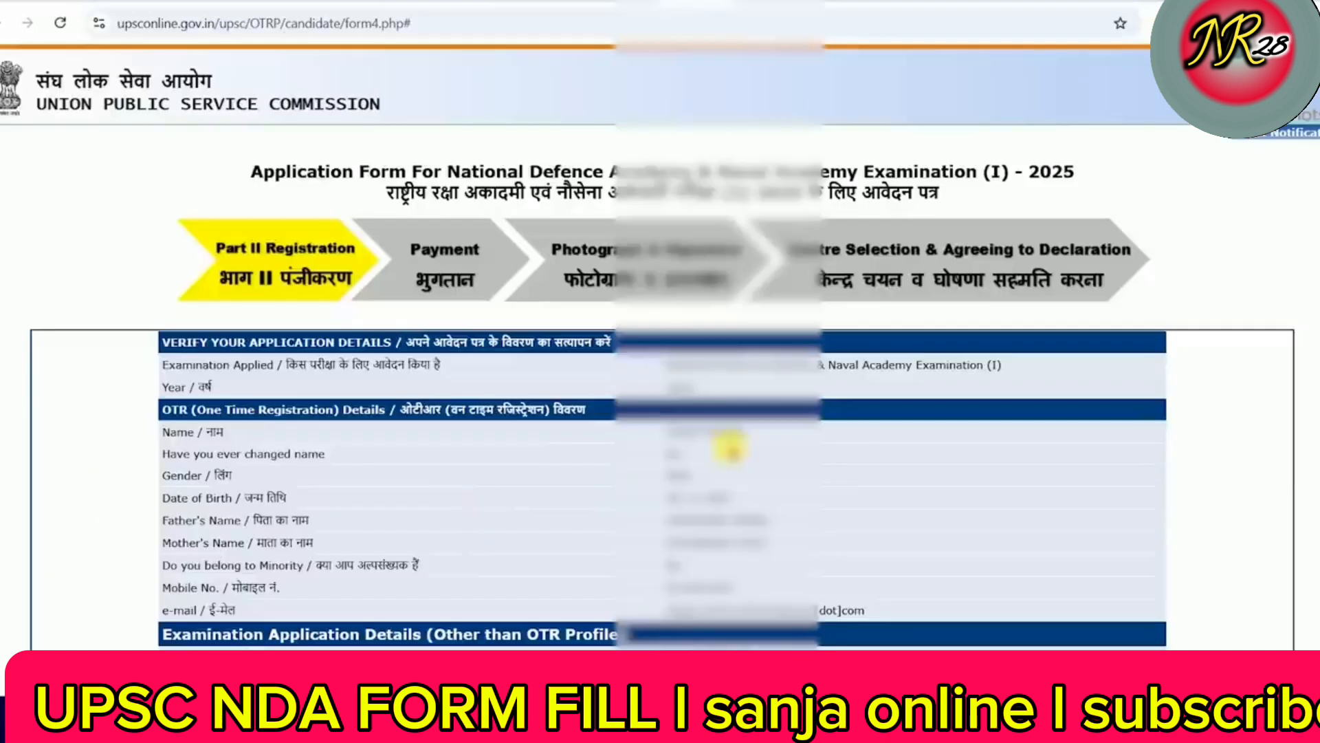
Review the application details, enter the random image characters, and submit the Part-II registration
{"action": "scroll", "coordinate": [660, 344], "scroll_direction": "down", "scroll_amount": 15}
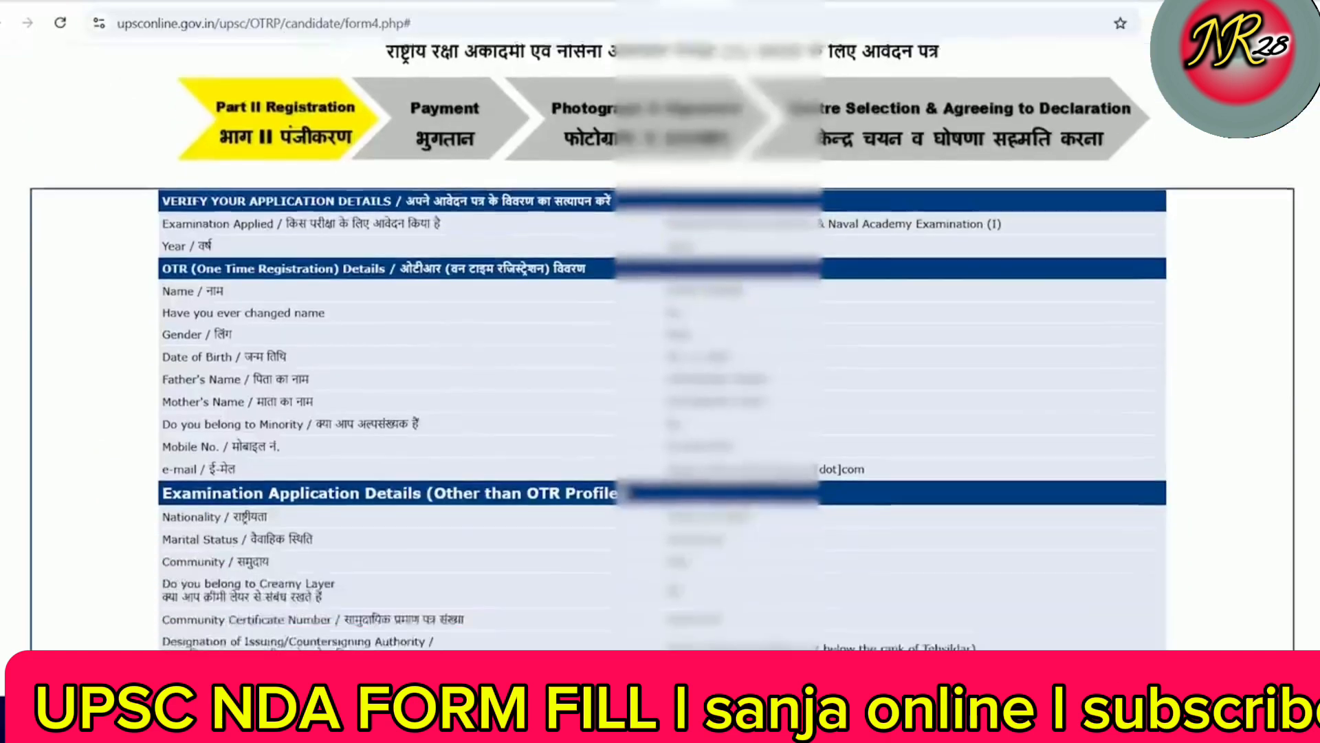
{"action": "scroll", "coordinate": [661, 344], "scroll_direction": "down", "scroll_amount": 4}
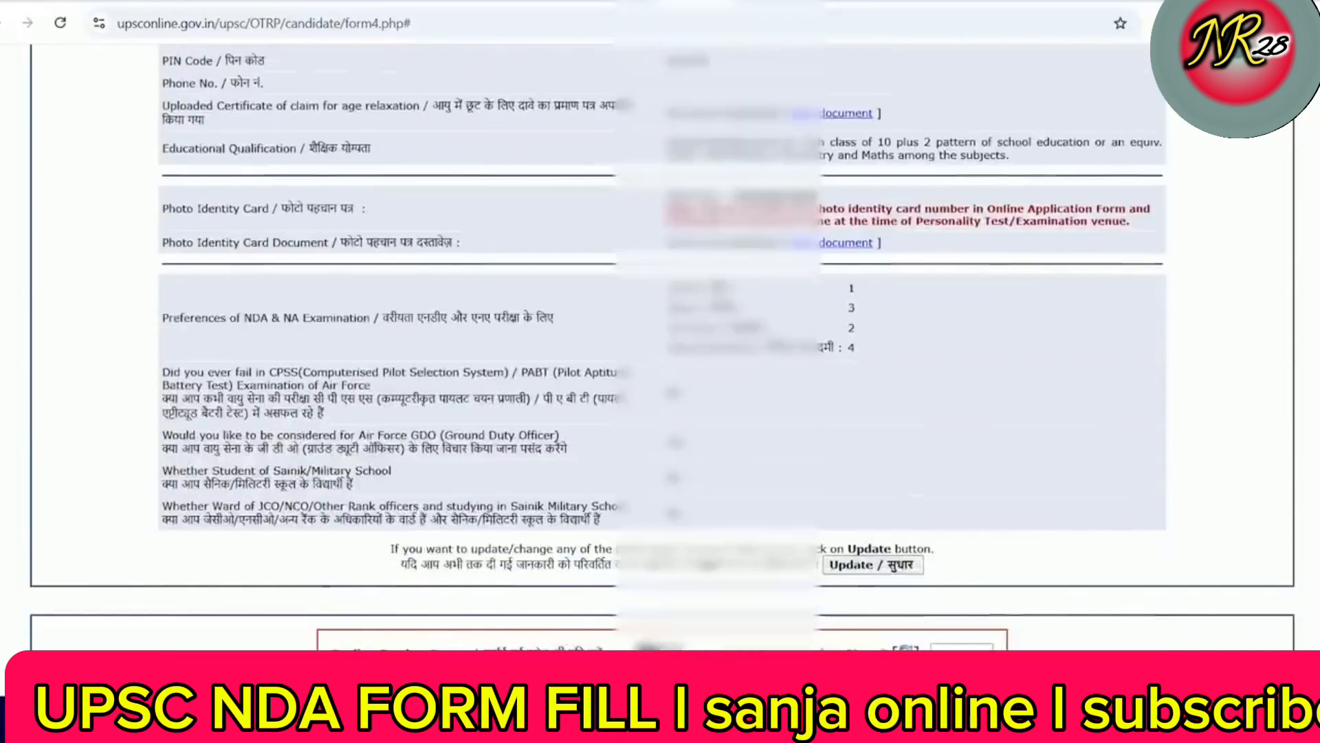
{"action": "left_click", "coordinate": [966, 629]}
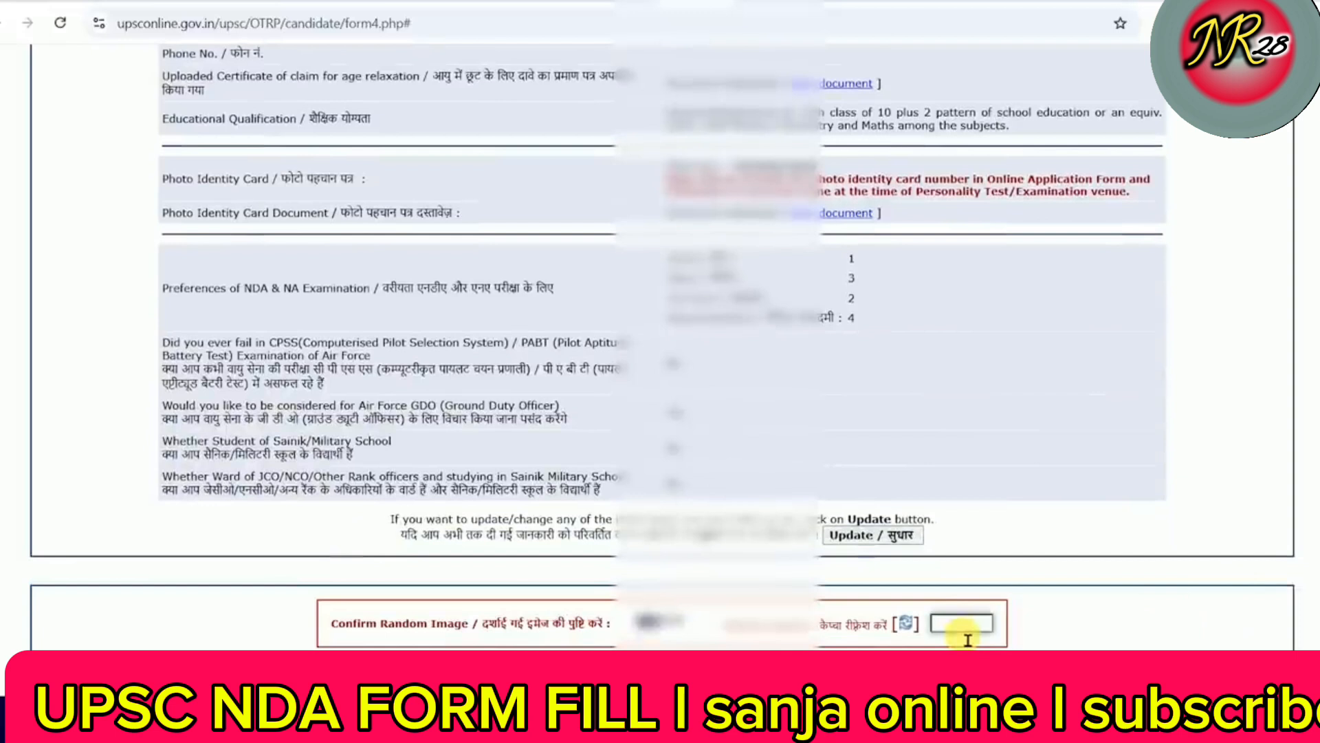
{"action": "type", "text": "6FG2Y6"}
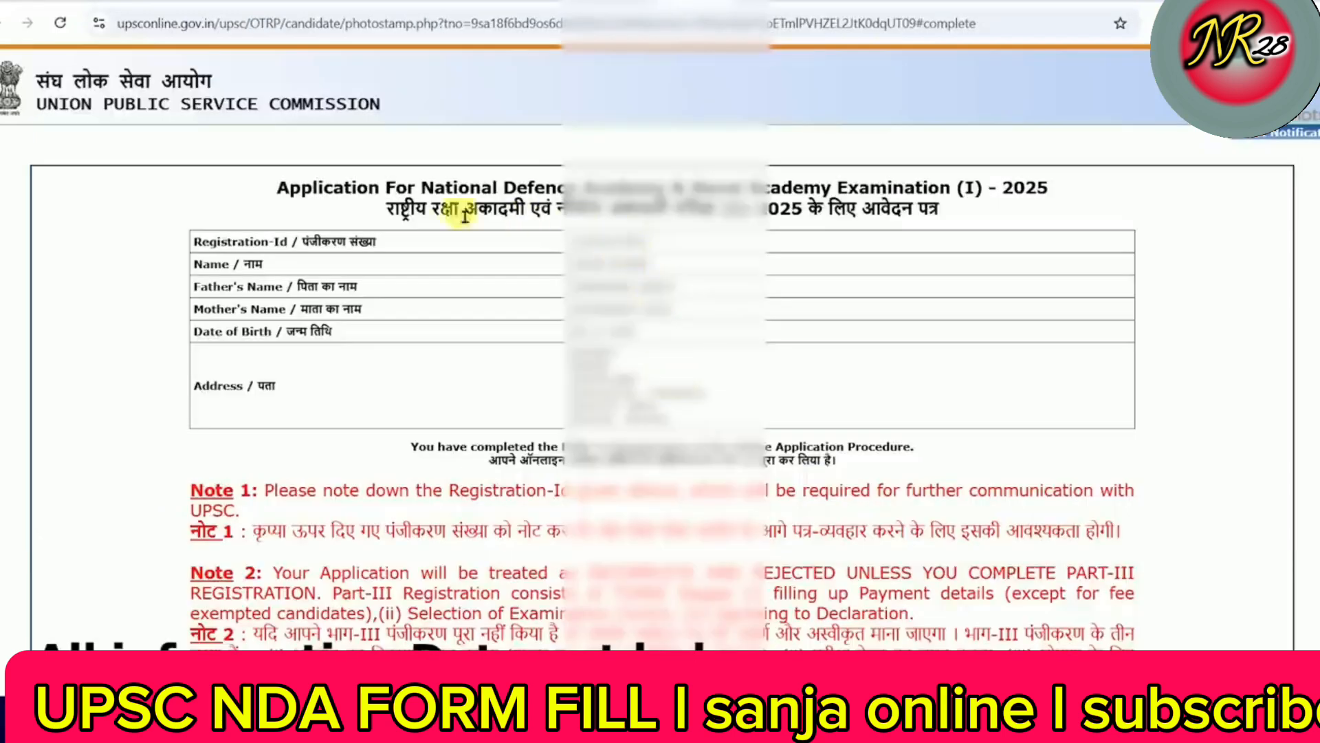
Read the Part-II completion page and its notes, and proceed to the examination fee payment
{"action": "left_click_drag", "start_coordinate": [352, 193], "coordinate": [947, 195]}
{"action": "left_click", "coordinate": [946, 194]}
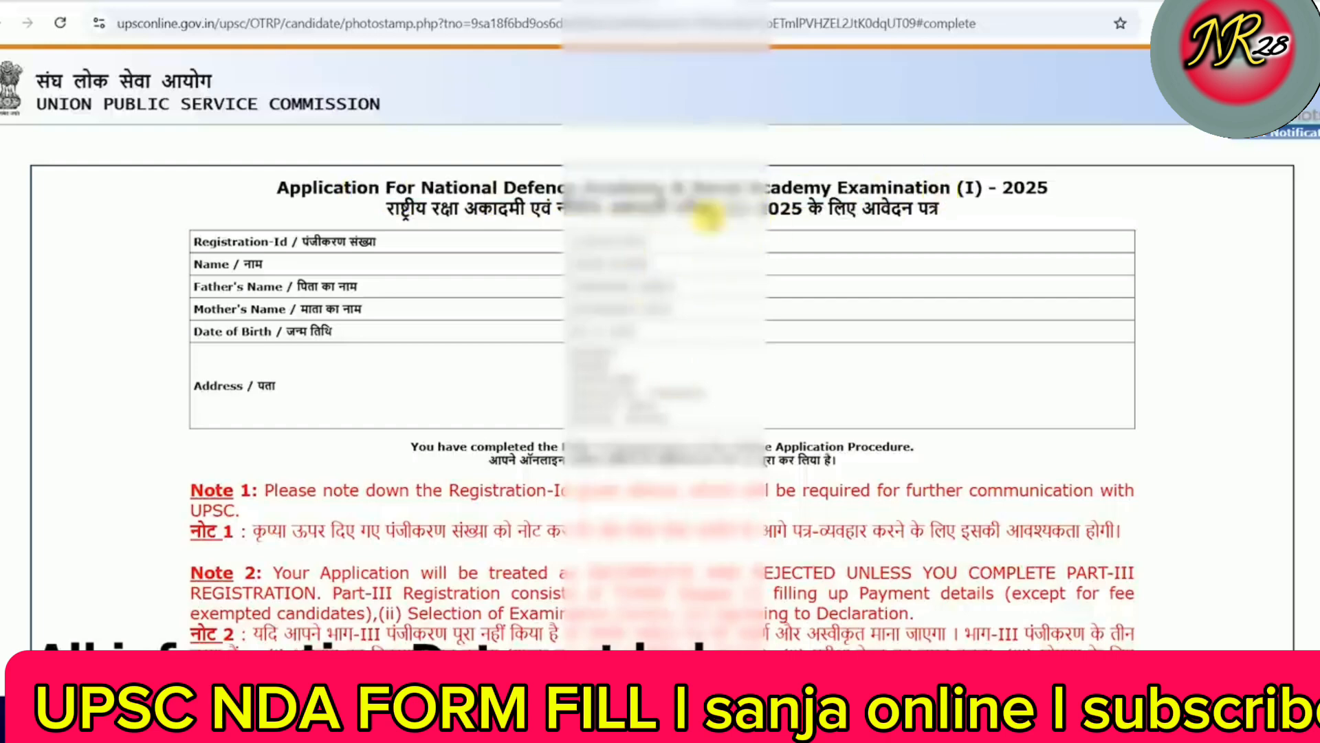
{"action": "scroll", "coordinate": [712, 220], "scroll_direction": "down", "scroll_amount": 1}
{"action": "scroll", "coordinate": [731, 593], "scroll_direction": "down", "scroll_amount": 1}
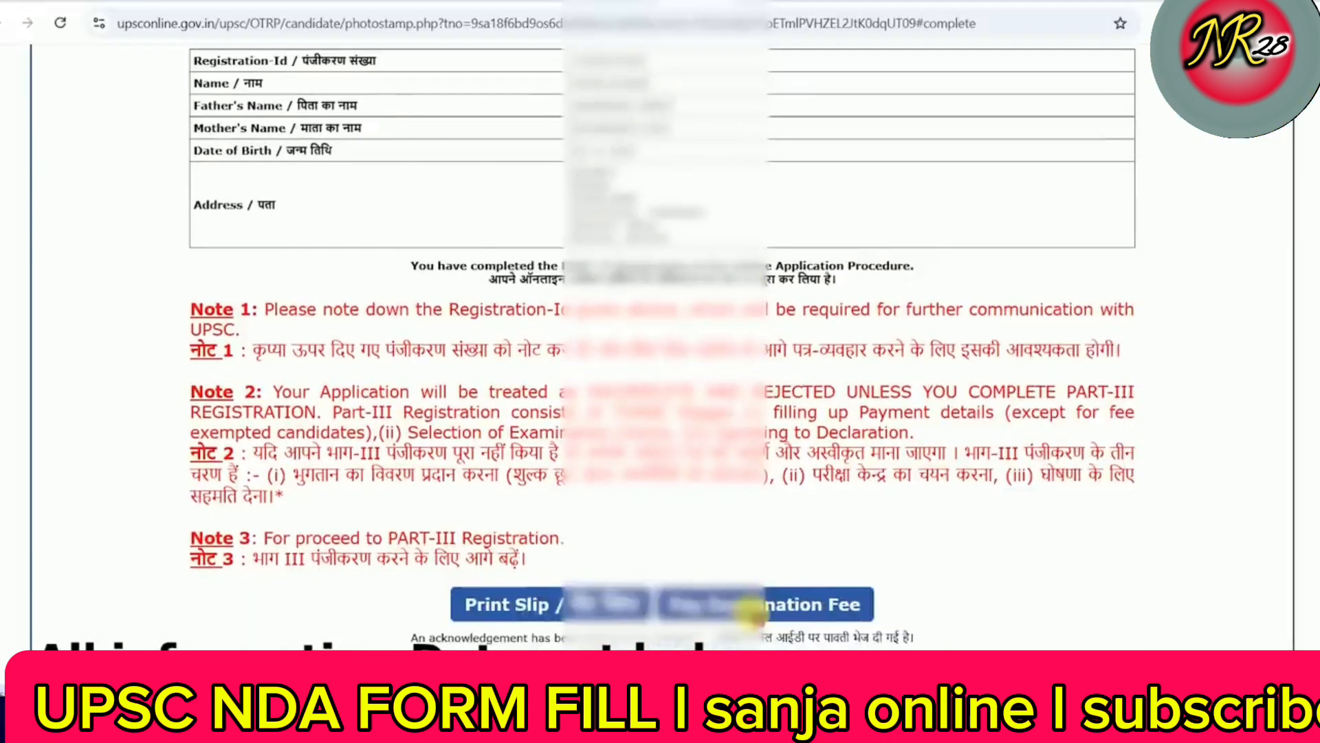
{"action": "left_click", "coordinate": [754, 608]}
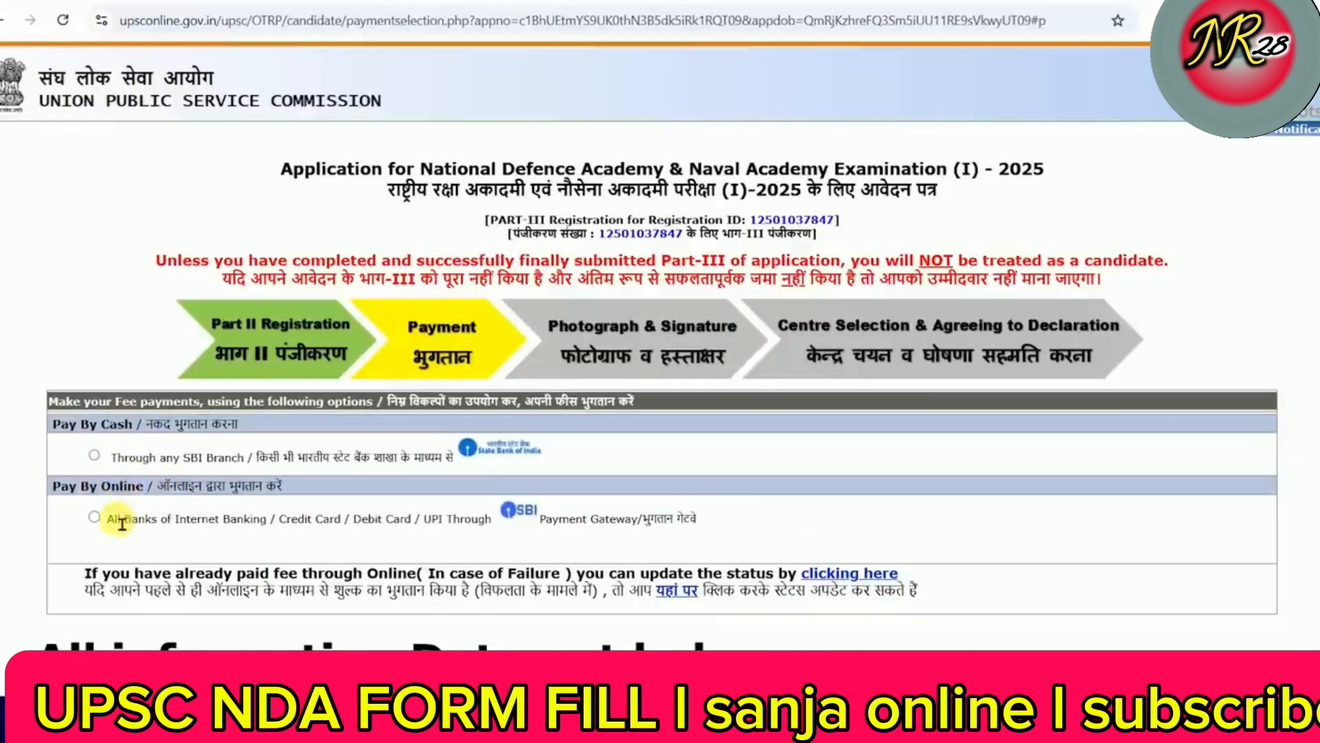
Pay the examination fee online by UPI through the SBI payment gateway, and return to the UPSC site
{"action": "left_click", "coordinate": [94, 516]}
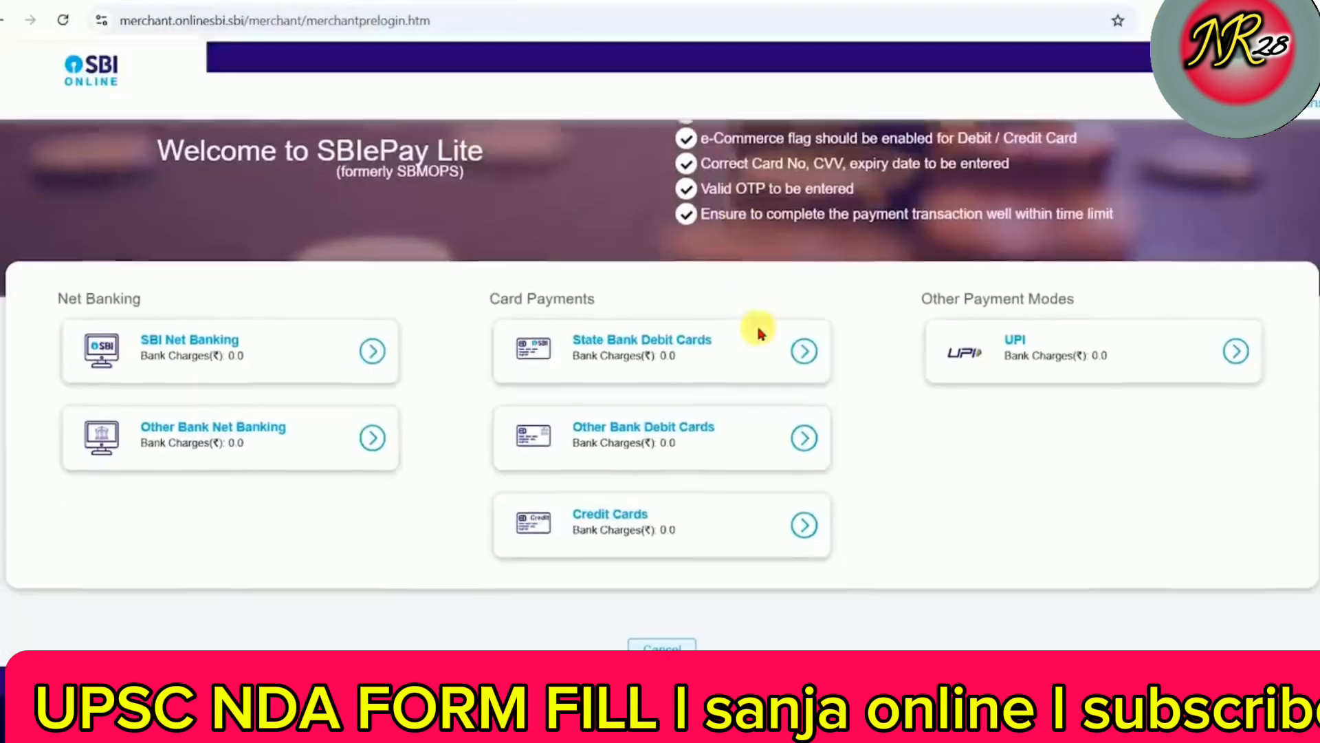
{"action": "scroll", "coordinate": [761, 334], "scroll_direction": "down", "scroll_amount": 1}
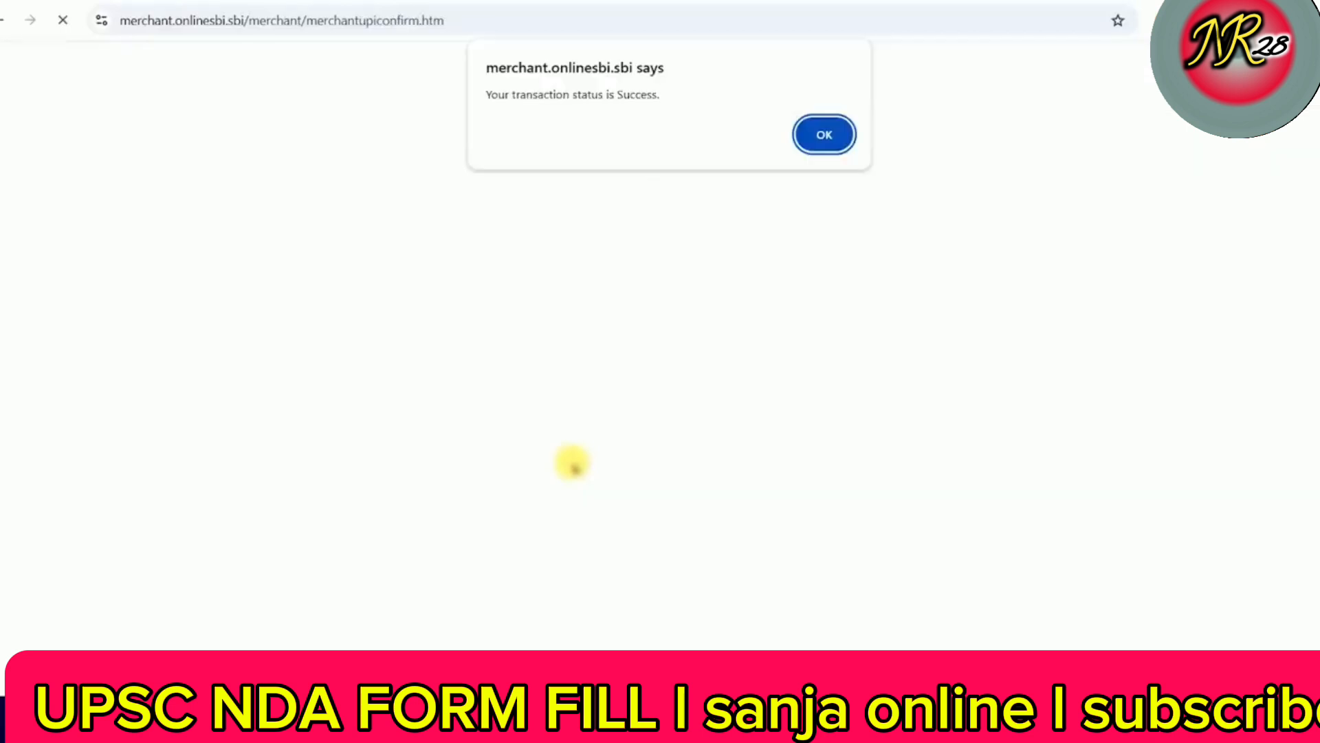
{"action": "left_click", "coordinate": [848, 136]}
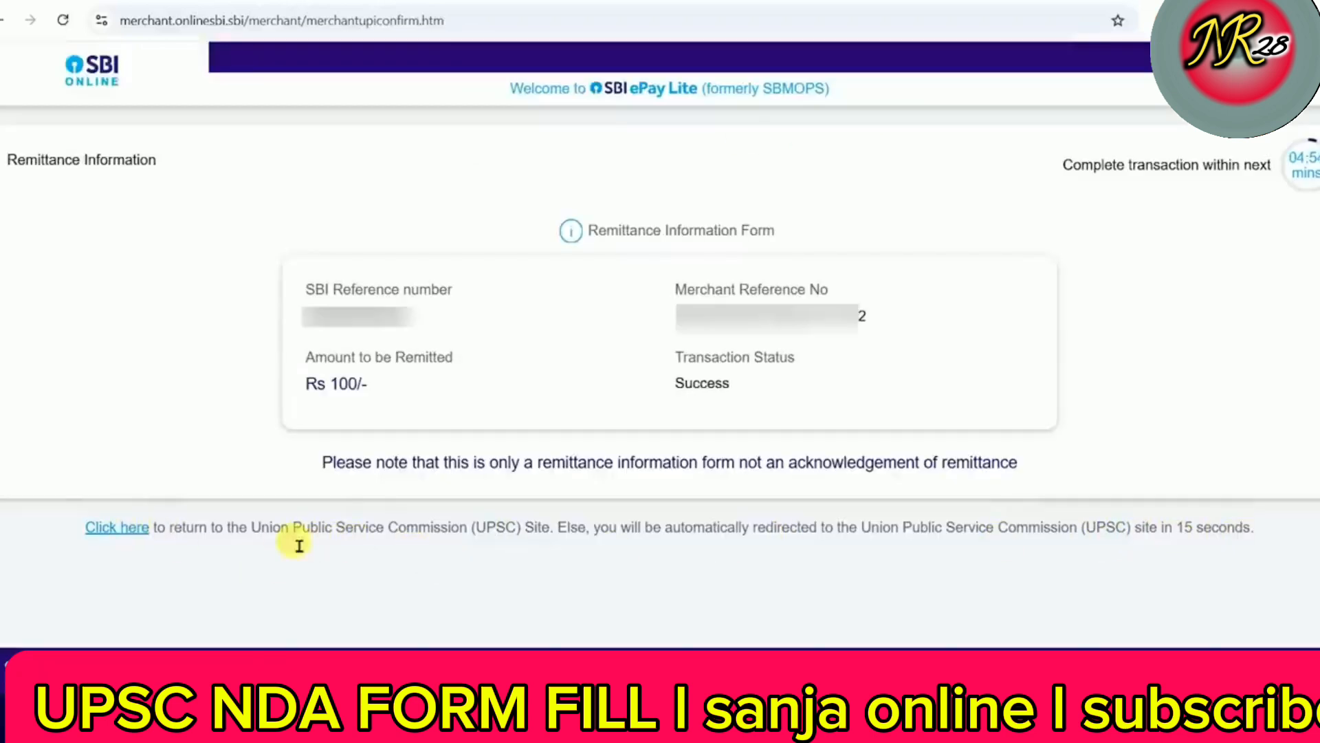
{"action": "left_click", "coordinate": [126, 530]}
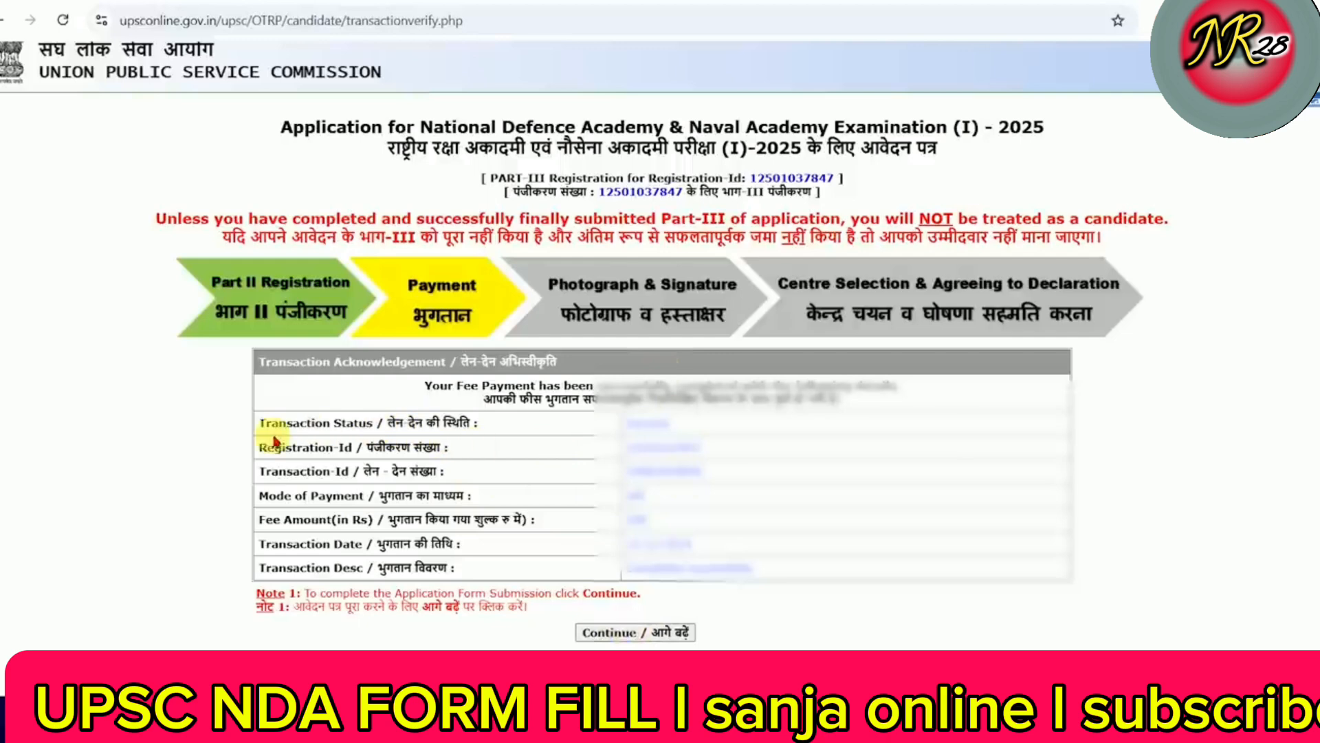
Check the transaction acknowledgement for the fee payment and continue with the Part-III registration
{"action": "left_click_drag", "start_coordinate": [293, 426], "coordinate": [447, 424]}
{"action": "left_click", "coordinate": [448, 417]}
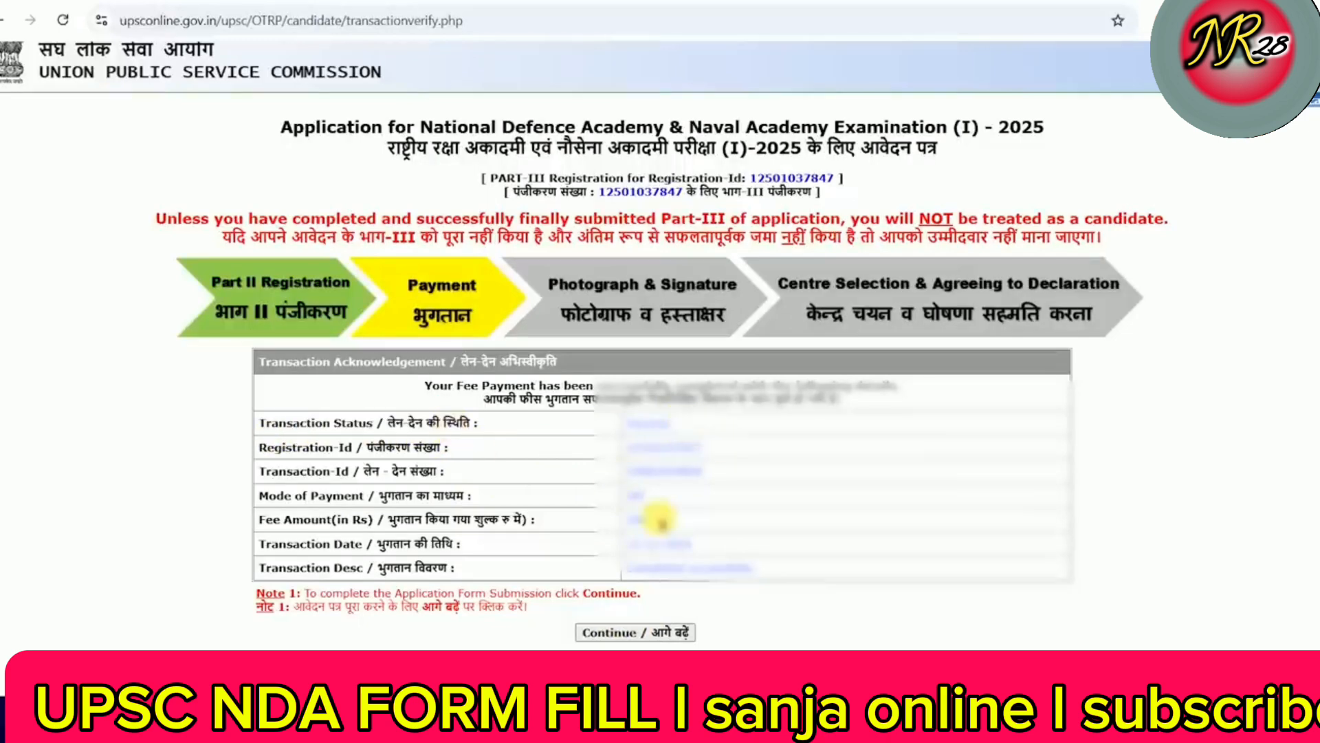
{"action": "left_click", "coordinate": [643, 633]}
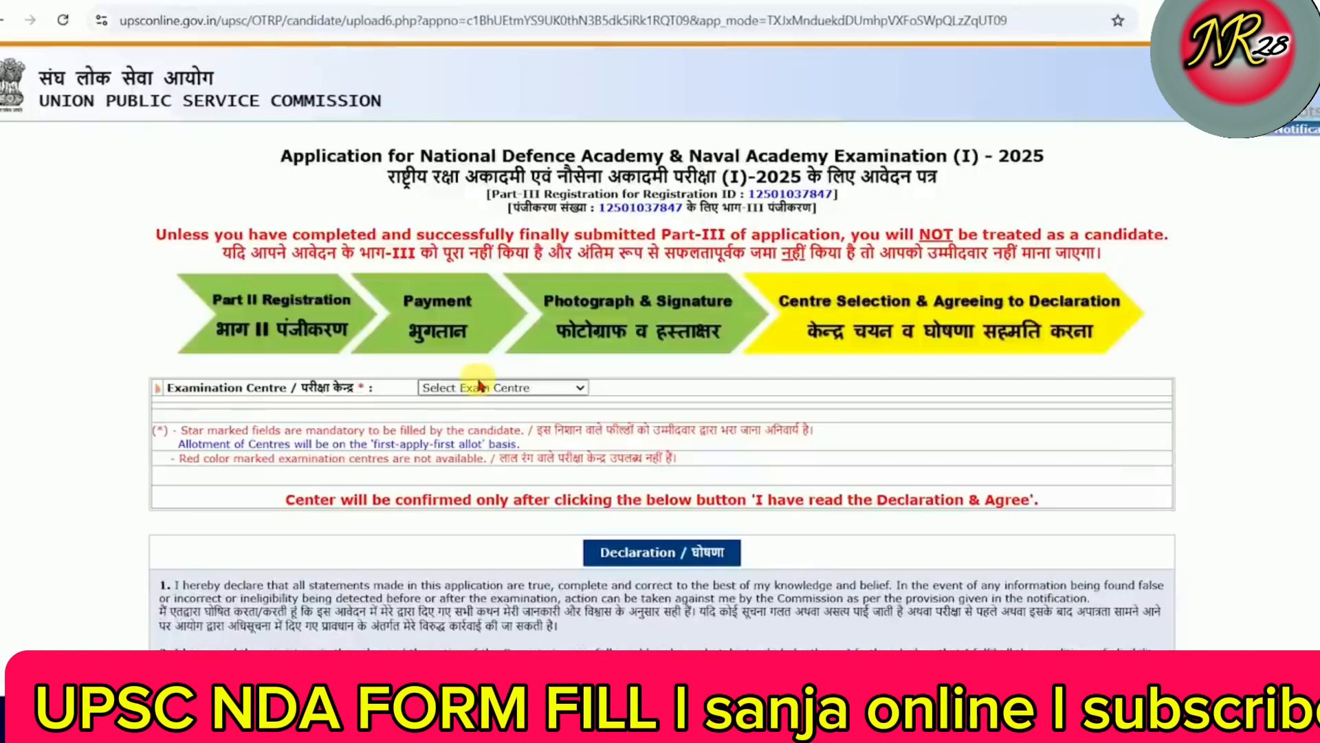
Select Patna as the examination centre
{"action": "left_click", "coordinate": [476, 387]}
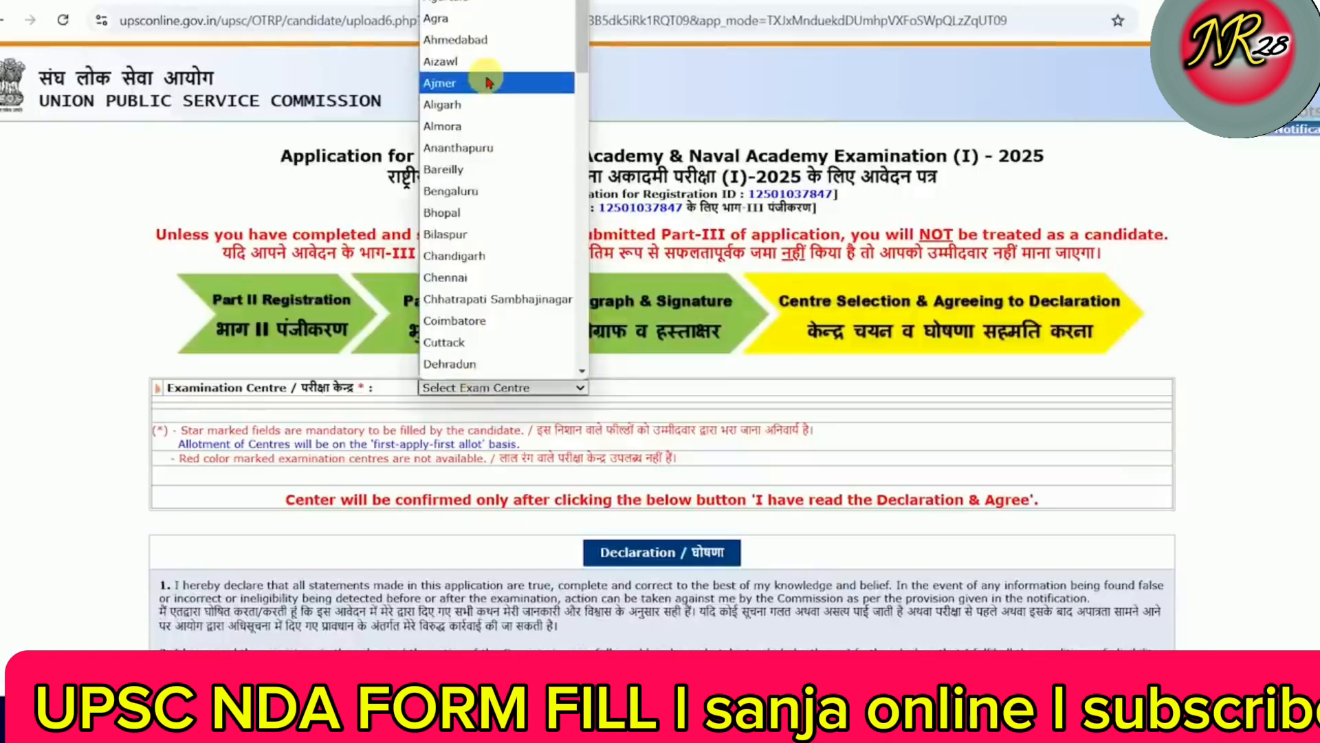
{"action": "key", "text": "p"}
{"action": "key", "text": "Down"}
{"action": "key", "text": "Down"}
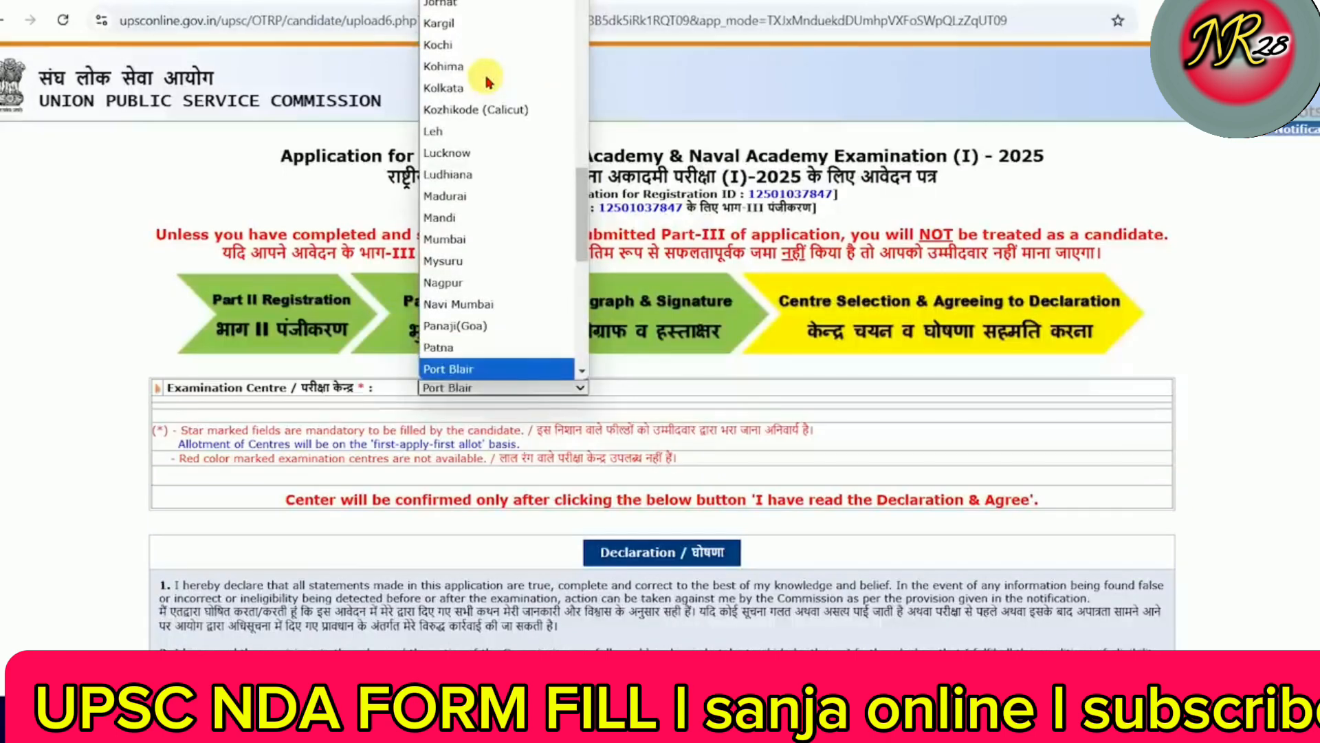
{"action": "key", "text": "Up"}
{"action": "key", "text": "Return"}
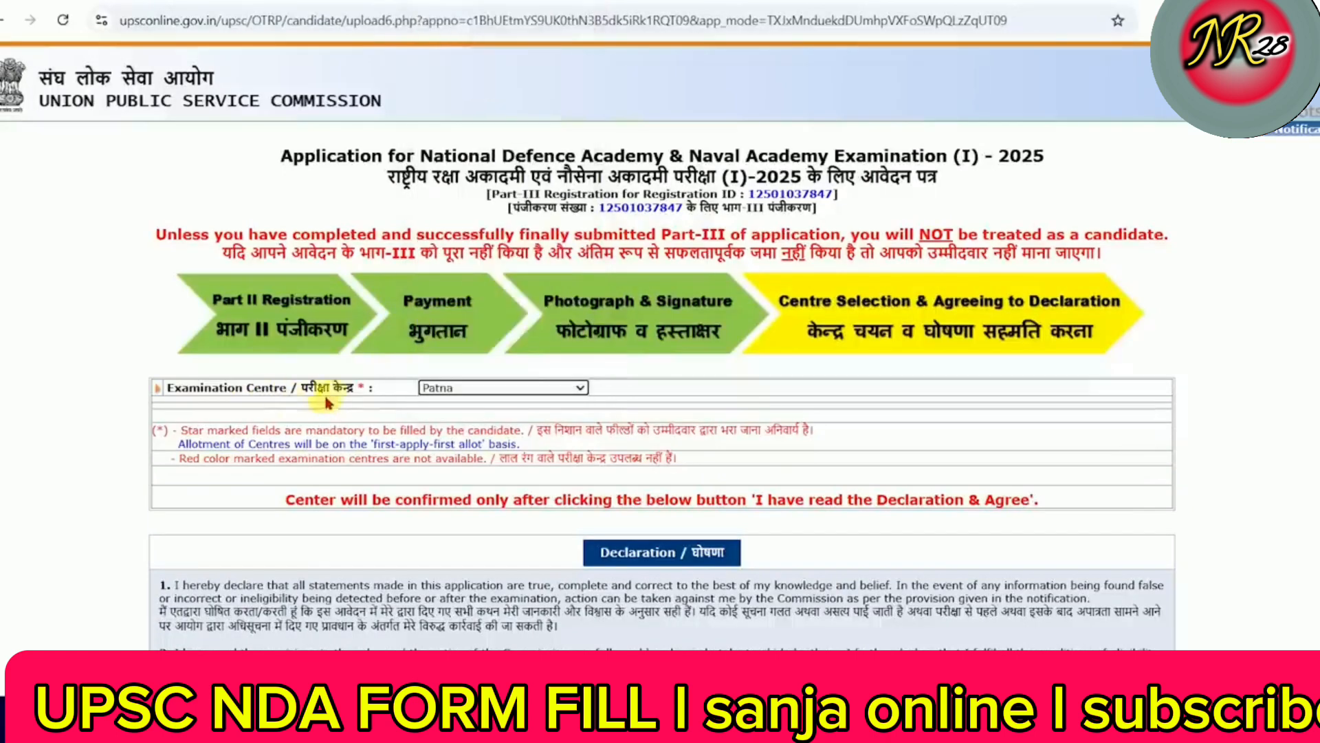
Read the declaration, agree to it, and finally submit the application
{"action": "scroll", "coordinate": [526, 457], "scroll_direction": "down", "scroll_amount": 5}
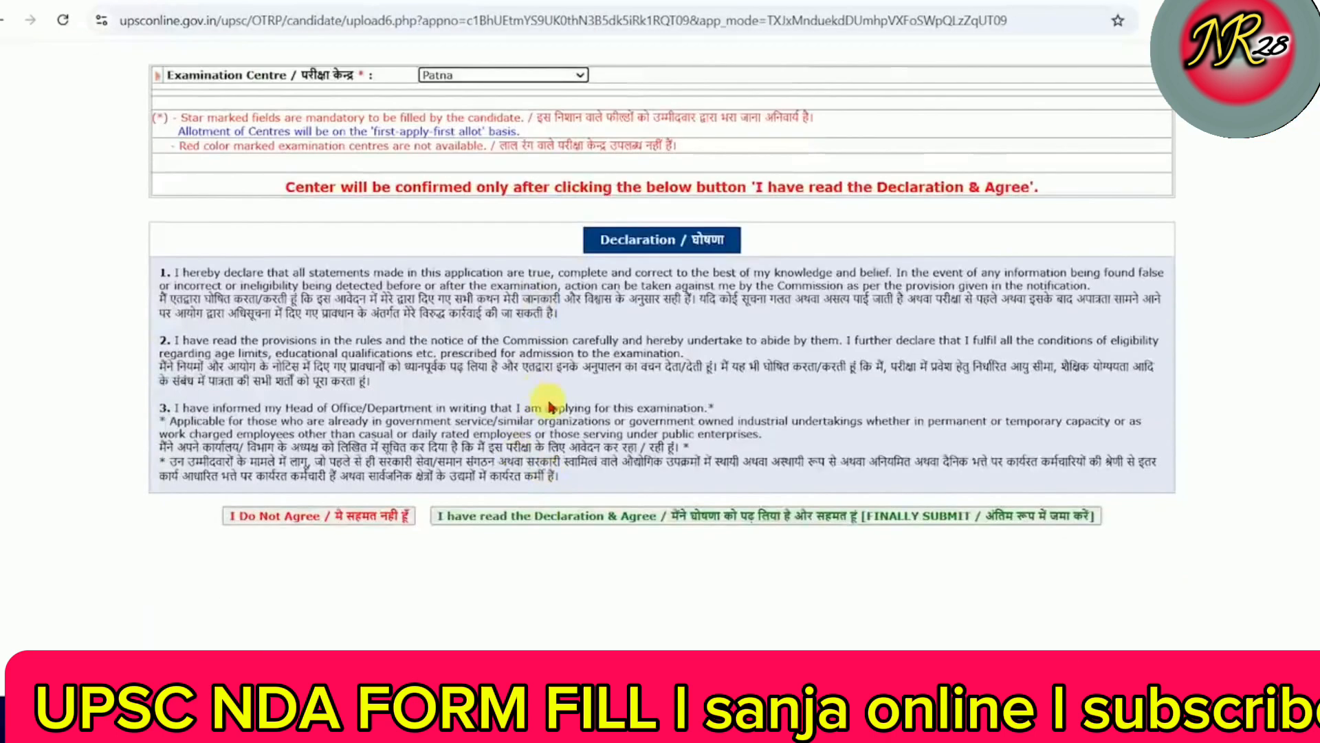
{"action": "left_click", "coordinate": [631, 522]}
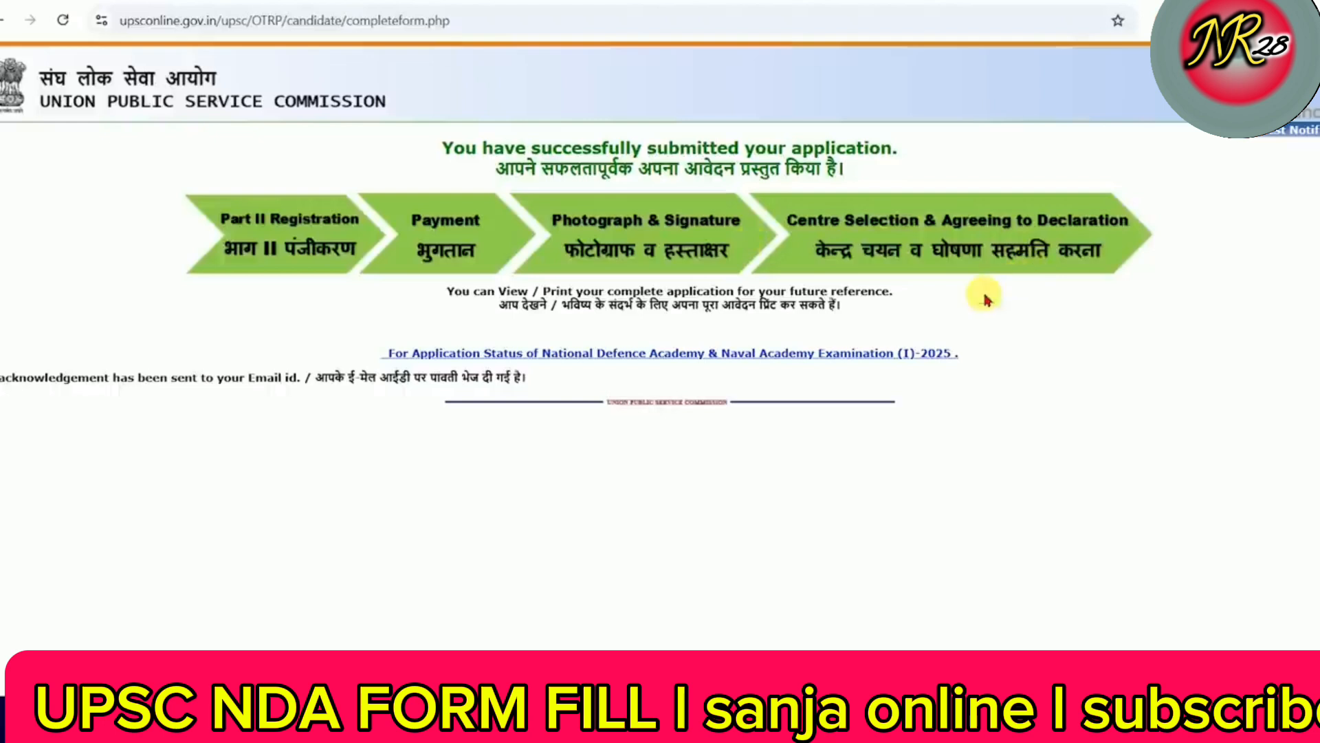
Open the submitted NDA & NA application from its application status and look through all its details
{"action": "left_click", "coordinate": [674, 360]}
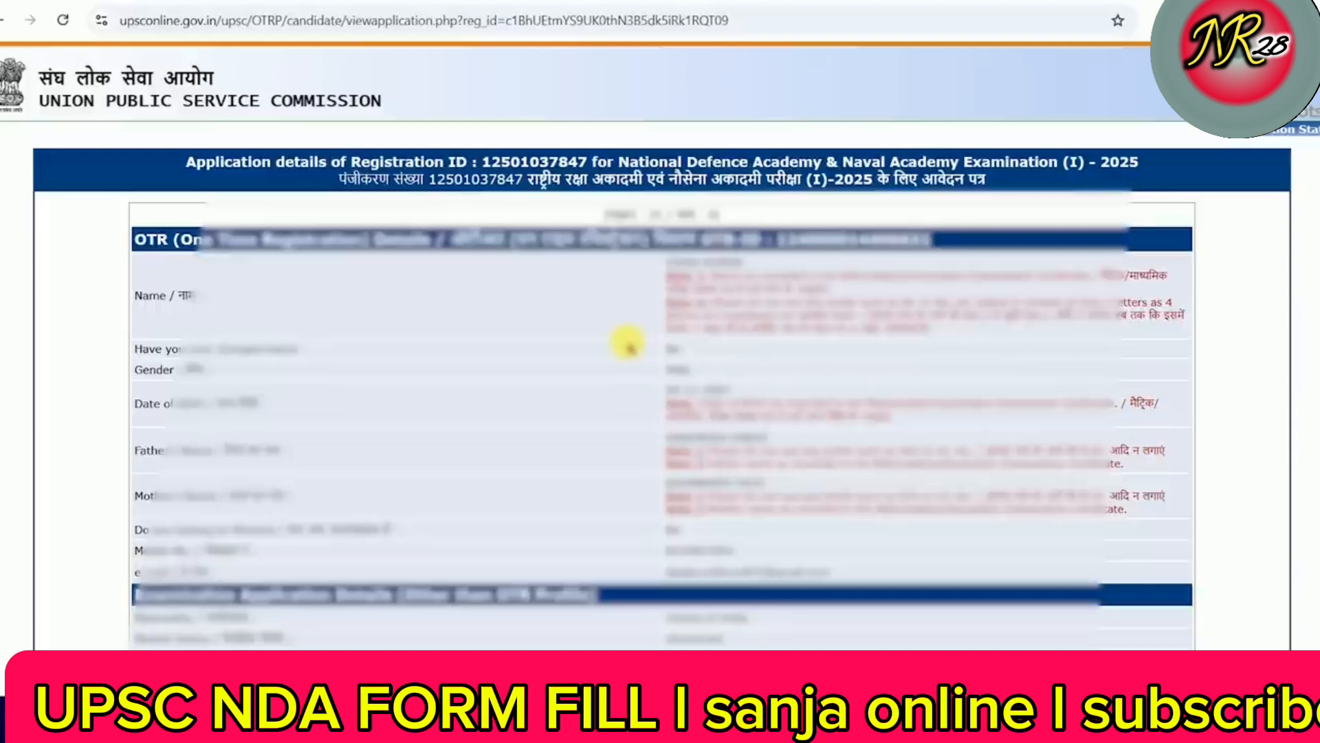
{"action": "scroll", "coordinate": [628, 344], "scroll_direction": "down", "scroll_amount": 10}
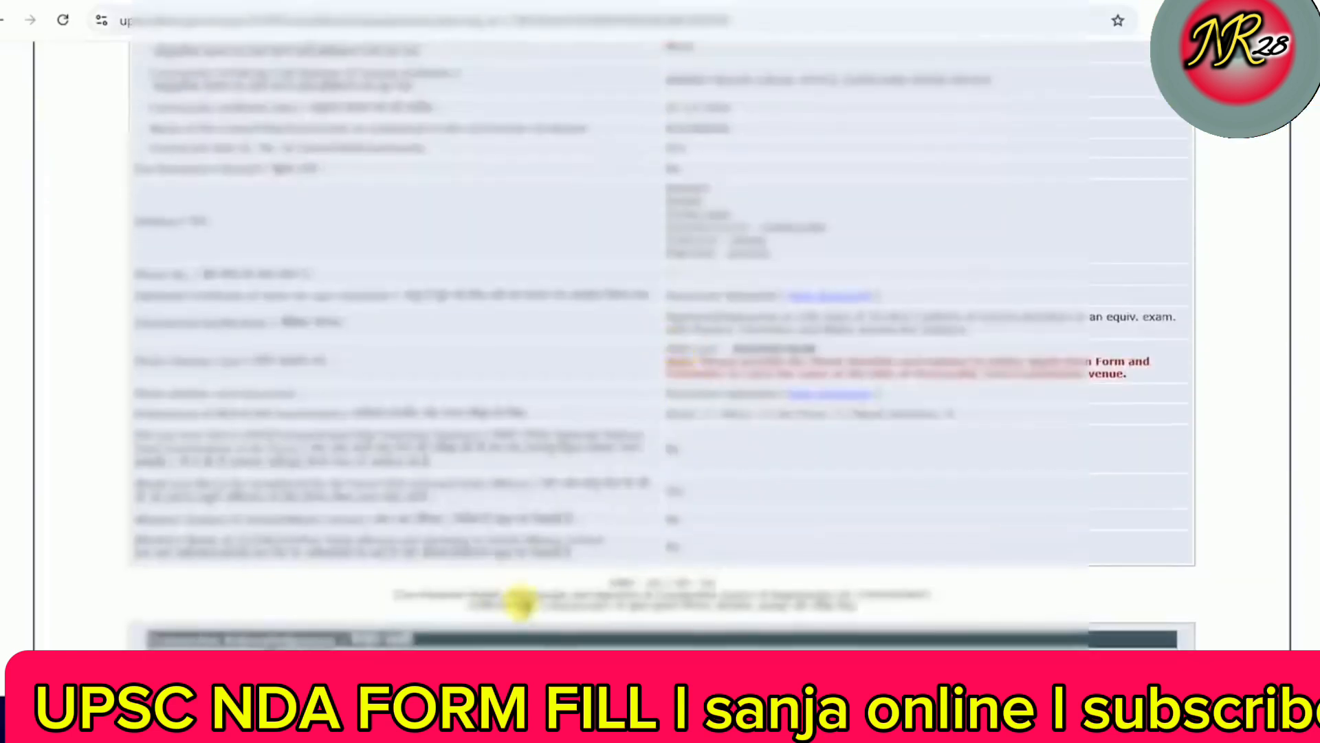
{"action": "scroll", "coordinate": [587, 457], "scroll_direction": "up", "scroll_amount": 10}
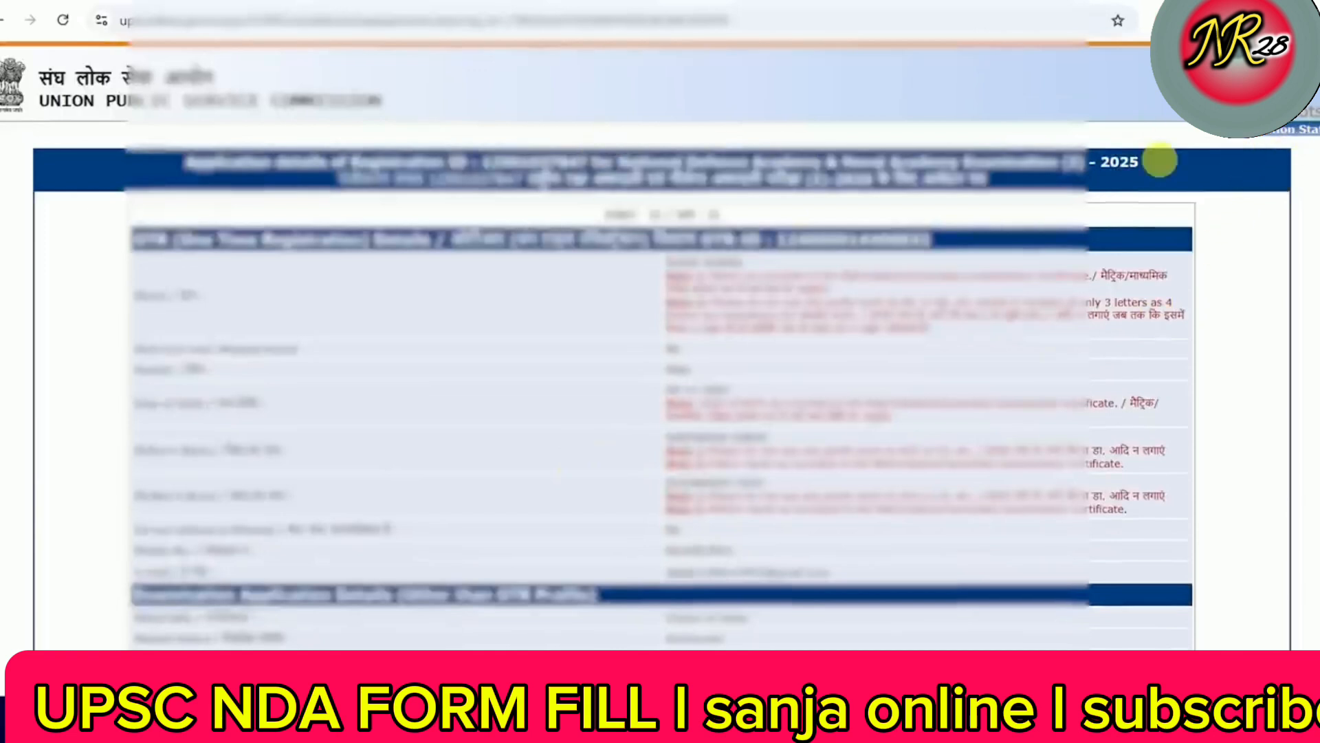
View the application status list, and open the latest notifications to check the Part-III registration entries
{"action": "left_click", "coordinate": [1308, 129]}
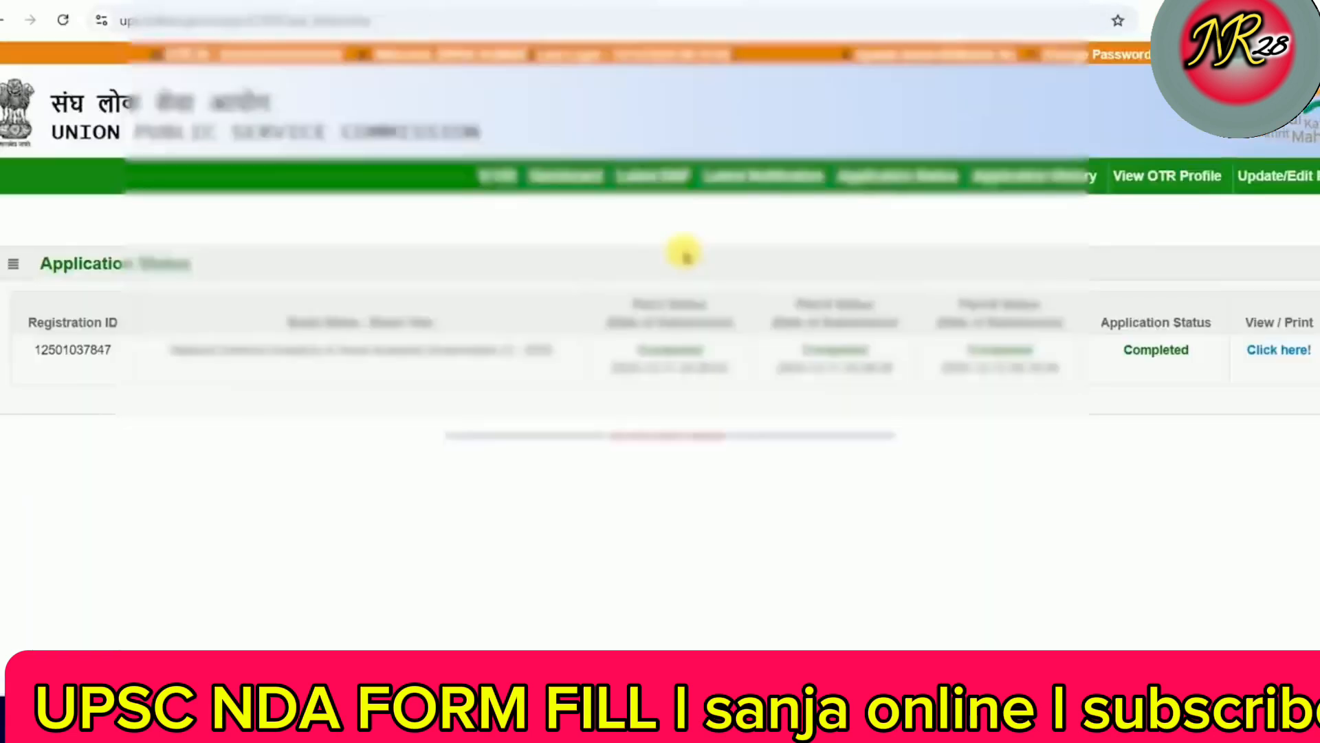
{"action": "left_click", "coordinate": [764, 180]}
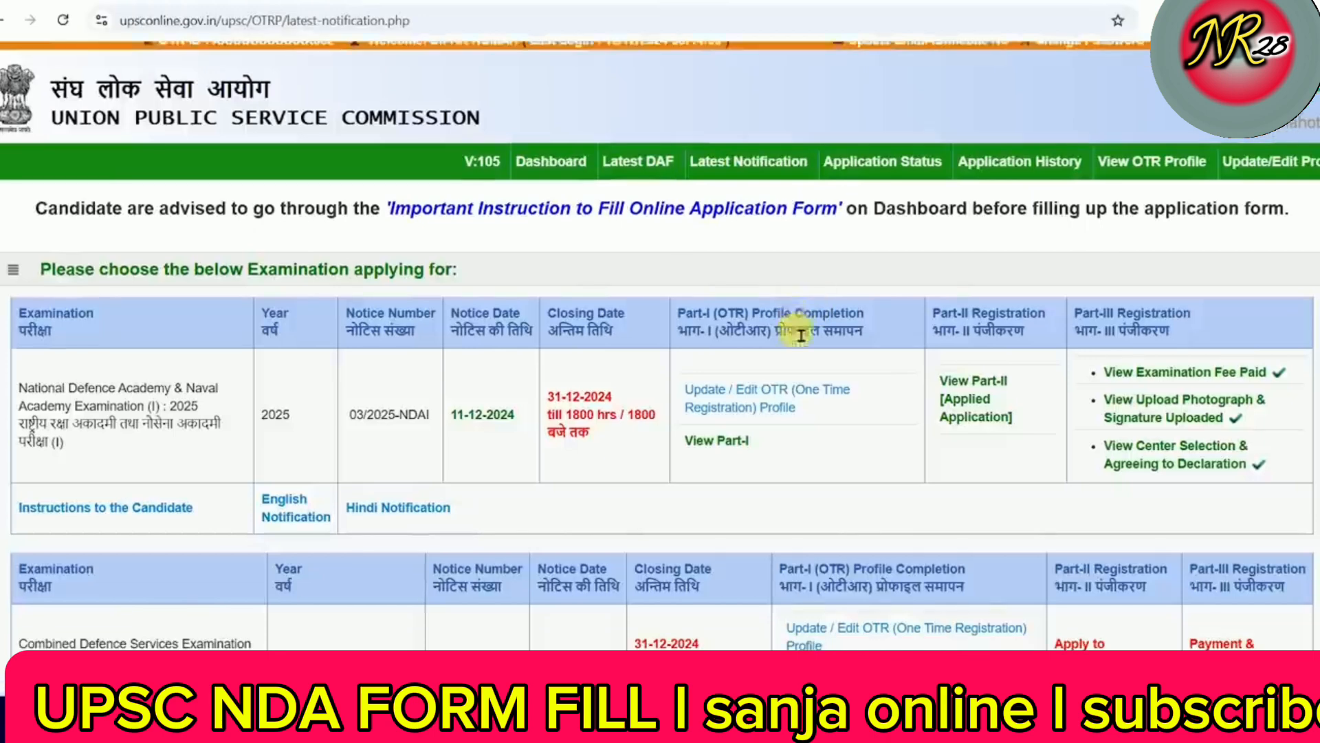
Look over the NDA & NA registration entries, return to the dashboard, and log out of the current session
{"action": "scroll", "coordinate": [1162, 206], "scroll_direction": "down", "scroll_amount": 2}
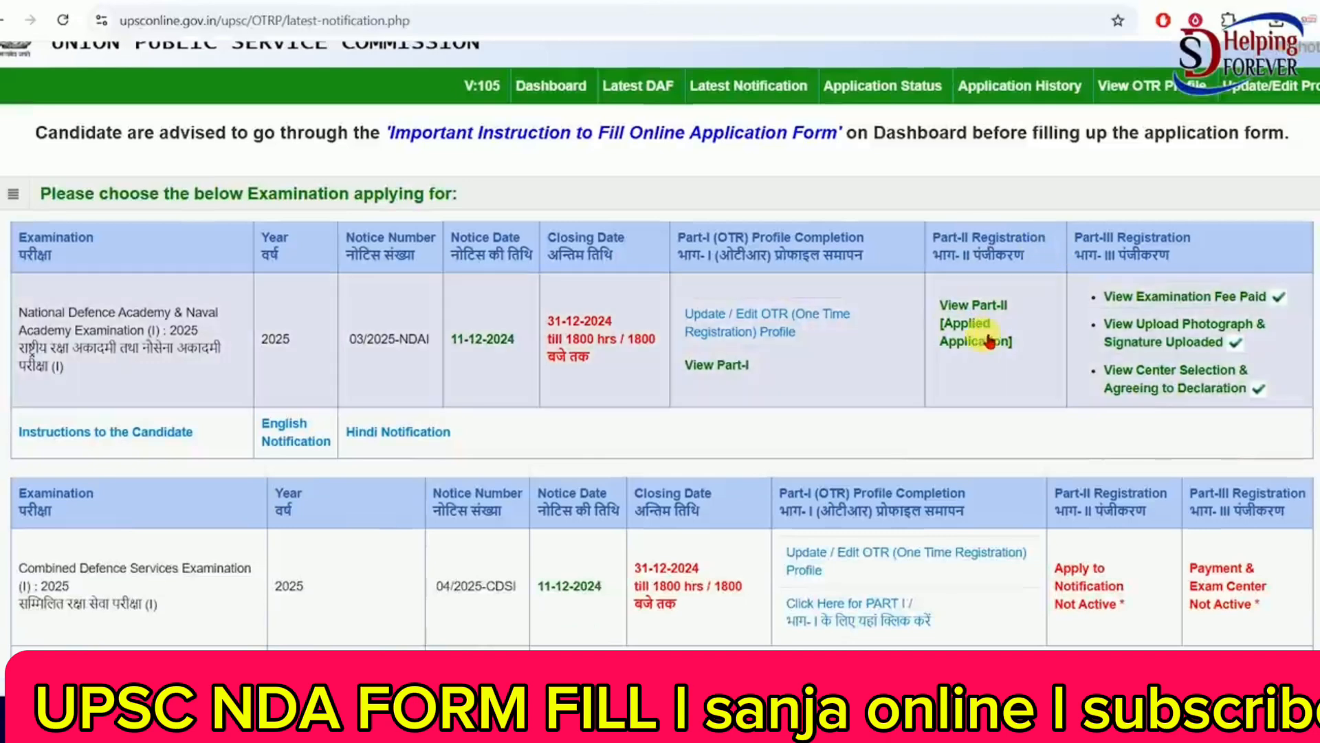
{"action": "scroll", "coordinate": [997, 340], "scroll_direction": "up", "scroll_amount": 1}
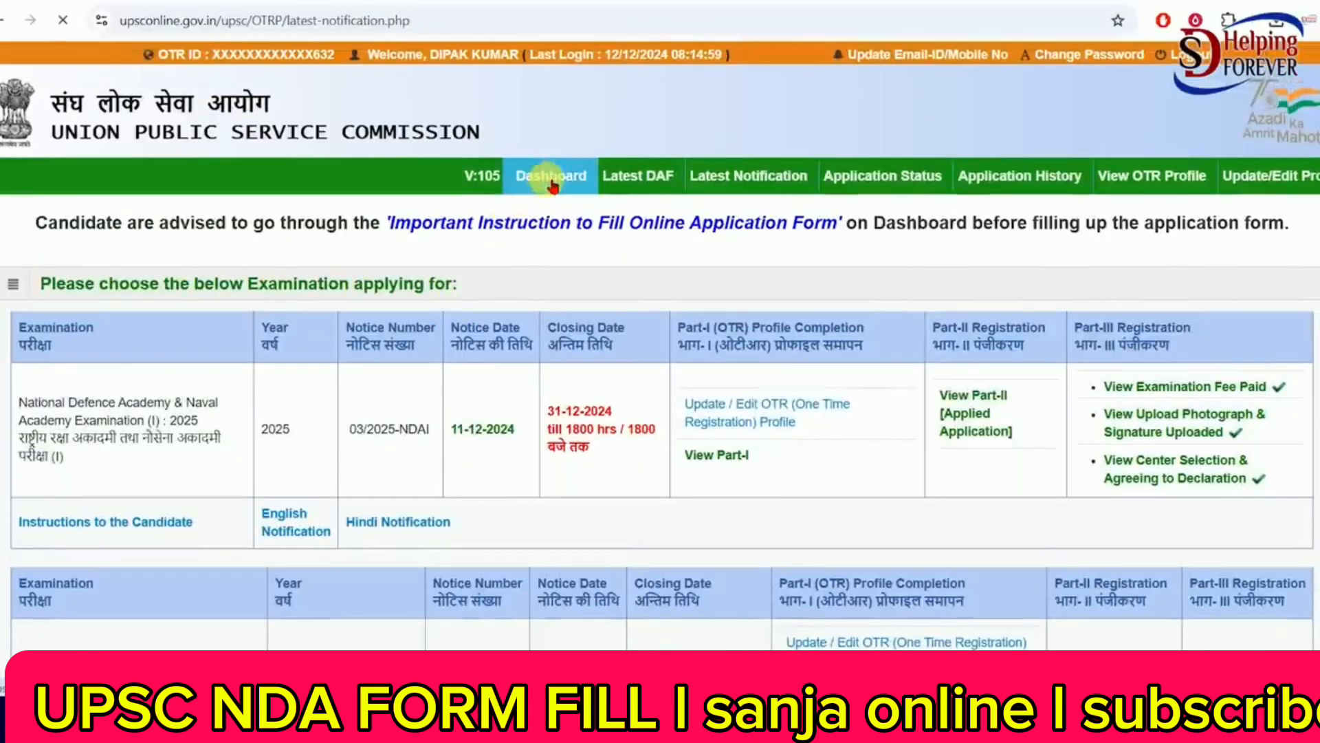
{"action": "left_click", "coordinate": [552, 180]}
{"action": "left_click", "coordinate": [826, 163]}
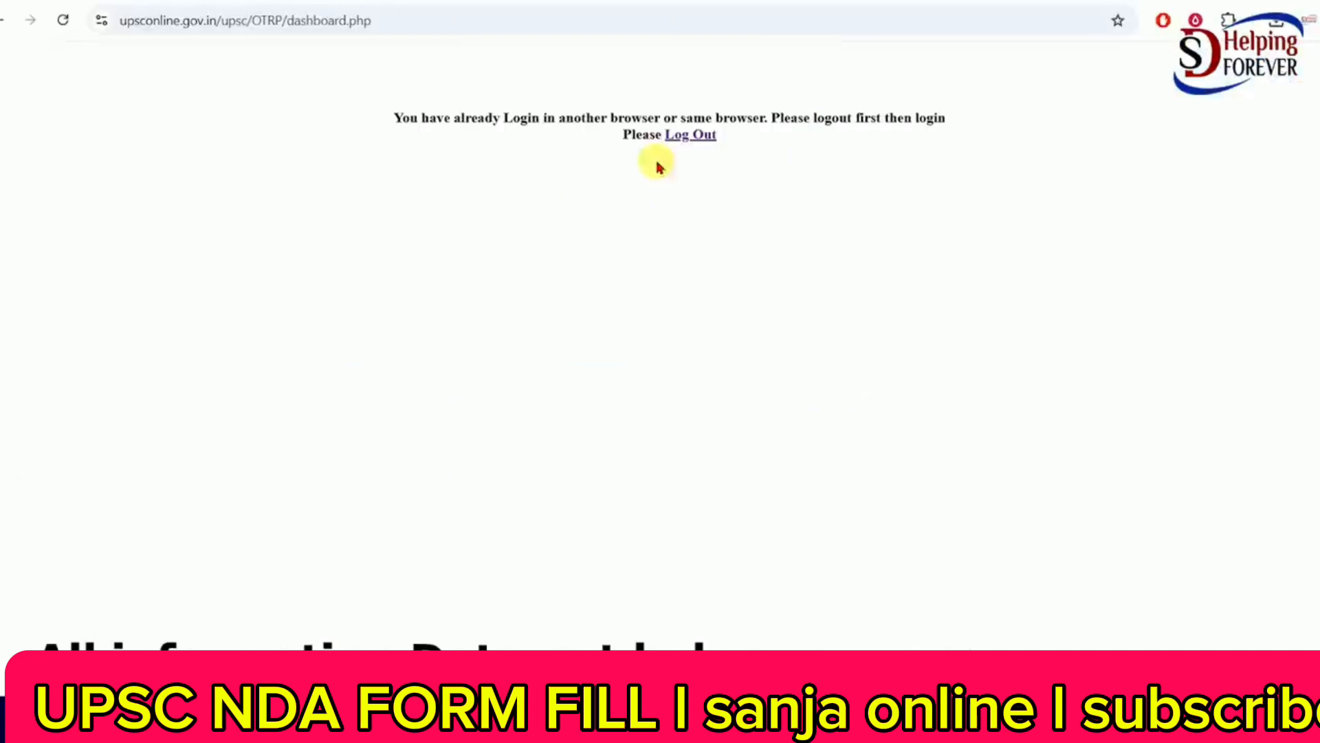
{"action": "left_click", "coordinate": [704, 138]}
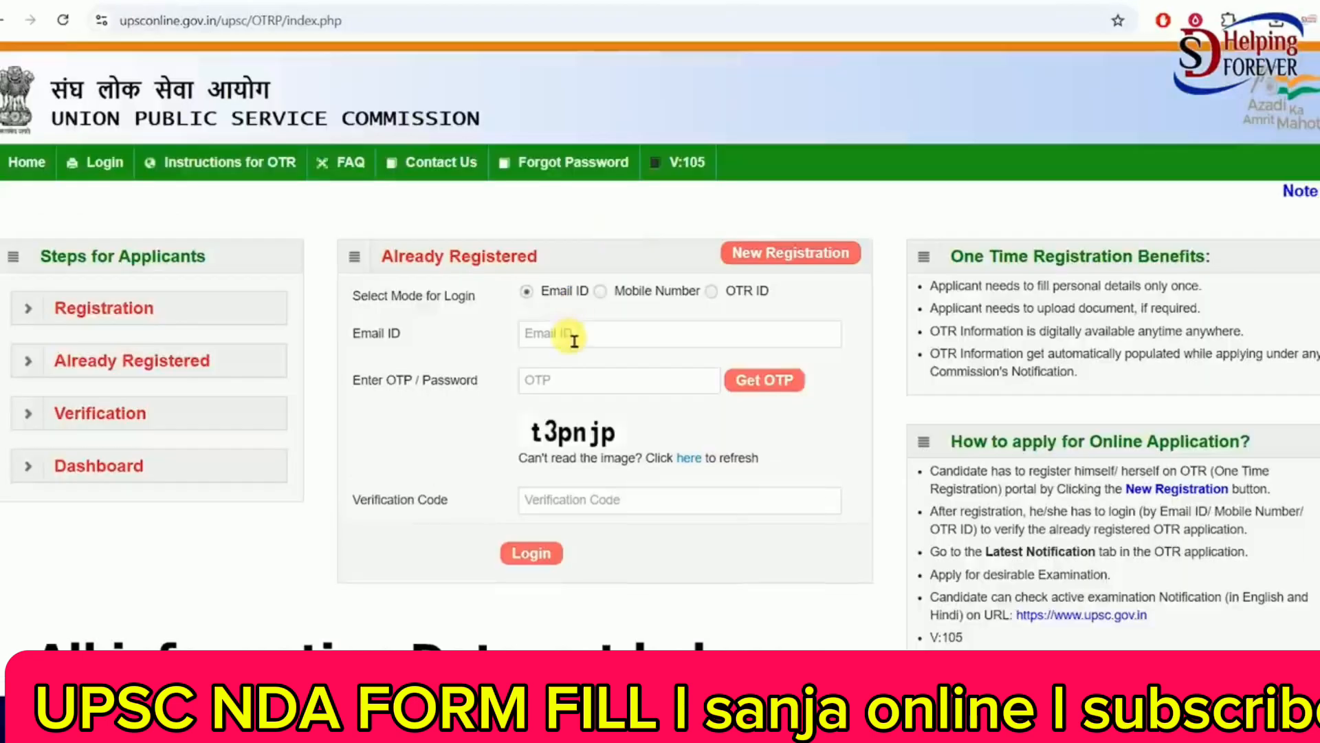
Log in to a different OTR account using its e-mail ID, and read through the dashboard's important application instructions
{"action": "left_click", "coordinate": [575, 337]}
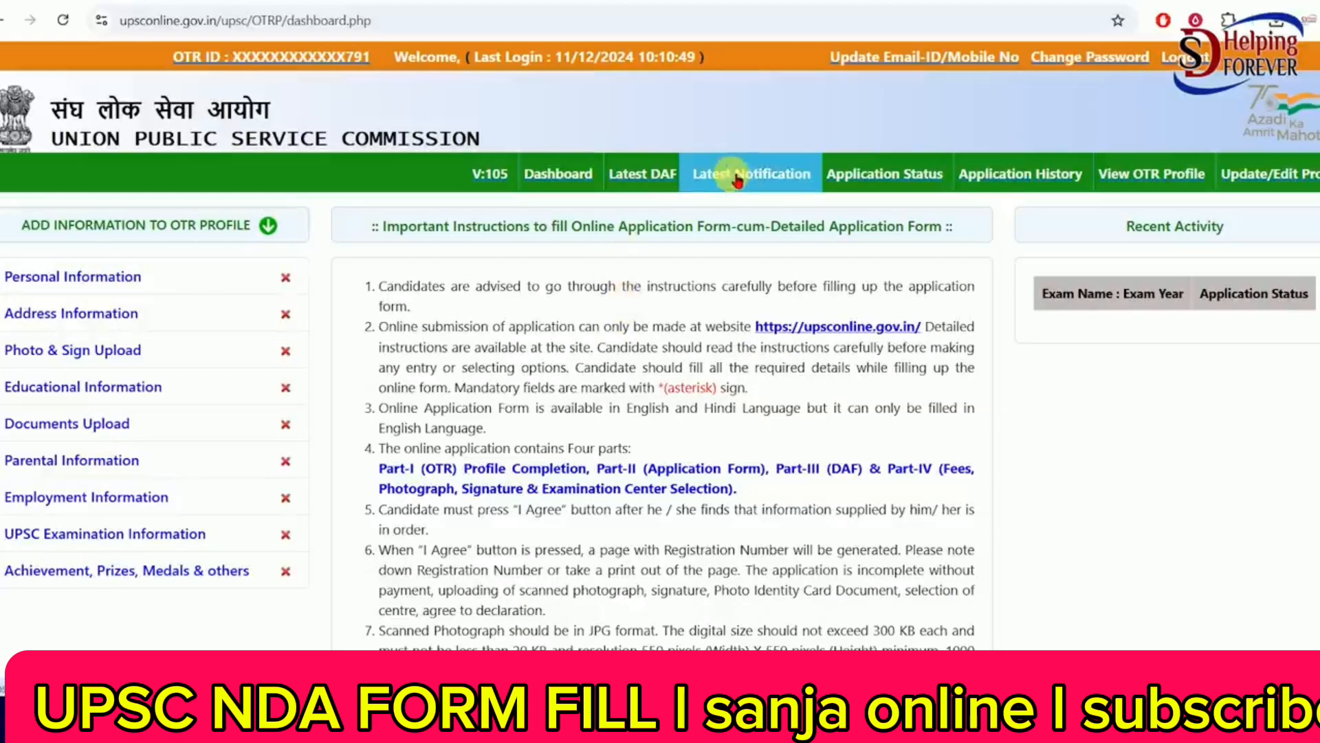
{"action": "scroll", "coordinate": [744, 385], "scroll_direction": "down", "scroll_amount": 10}
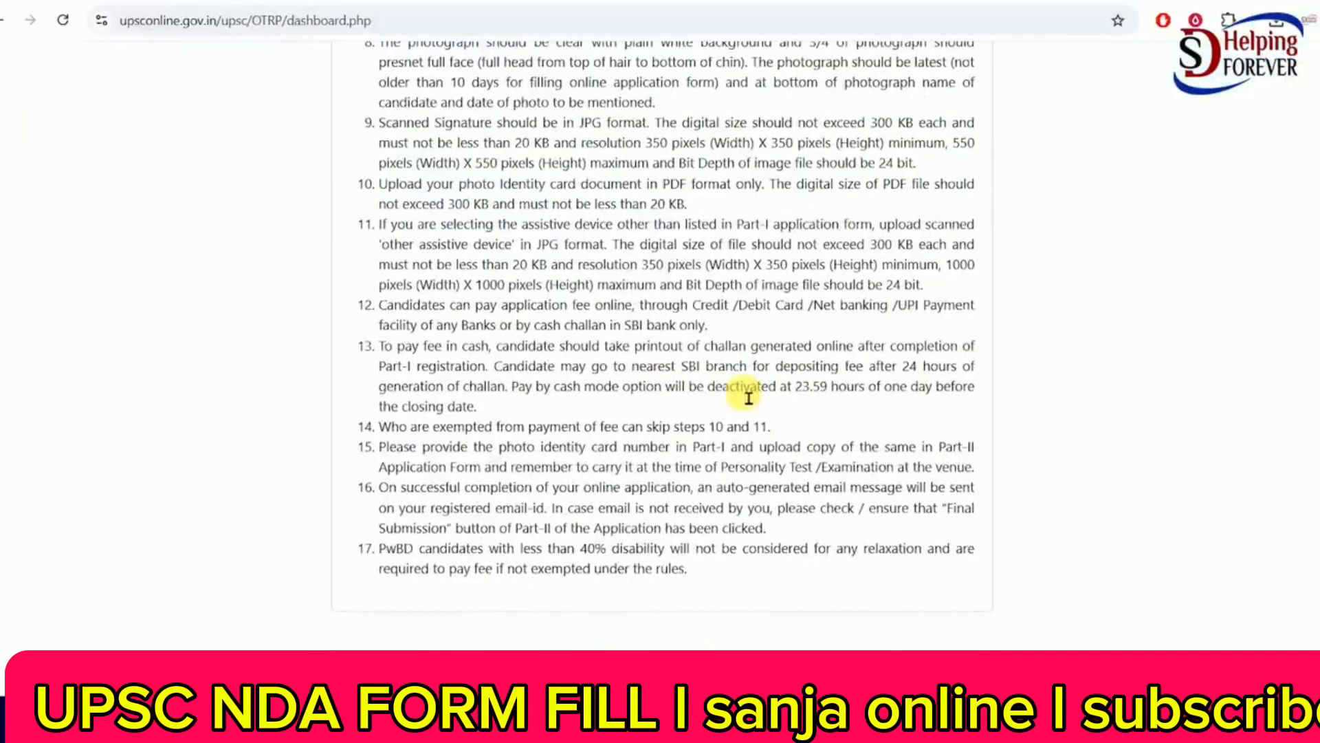
{"action": "scroll", "coordinate": [748, 397], "scroll_direction": "up", "scroll_amount": 10}
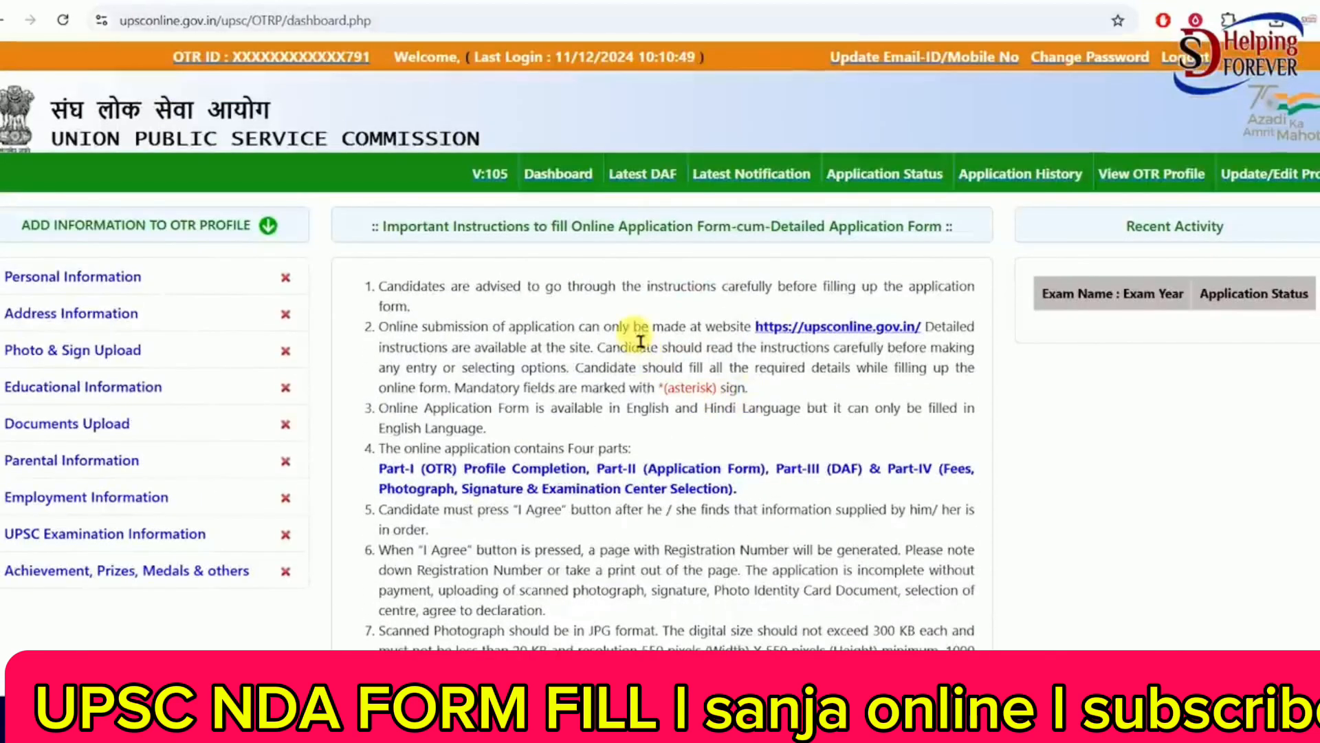